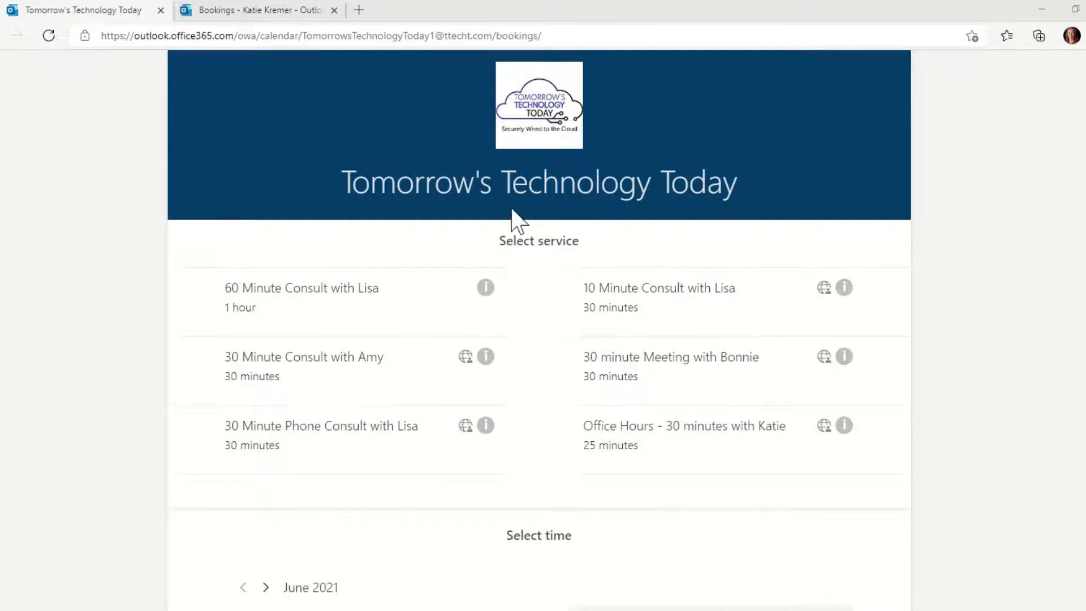
- Scroll down the Tomorrow's Technology Today booking page to its six-service list
{"action": "scroll", "coordinate": [512, 215], "scroll_direction": "down", "scroll_amount": 1}
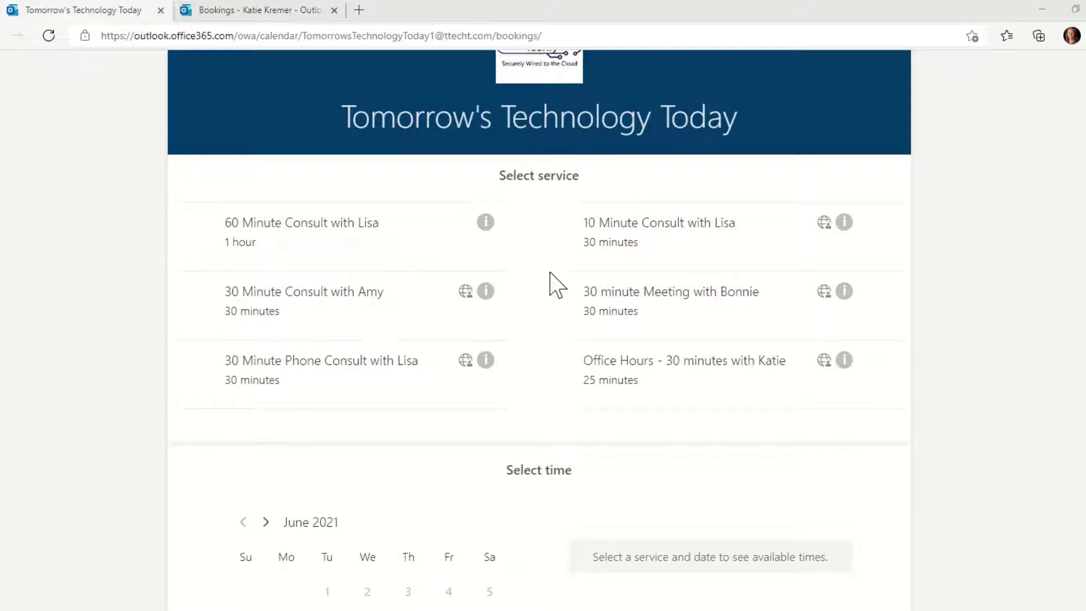
- Read and close the 60 Minute Consult description, then choose the Office Hours service
{"action": "left_click", "coordinate": [485, 223]}
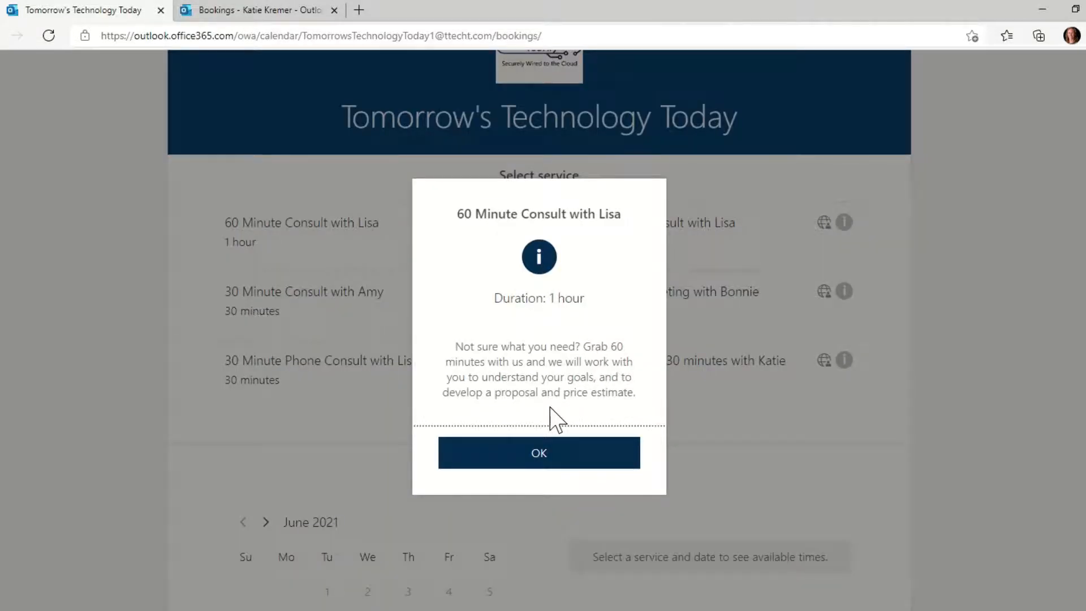
{"action": "left_click", "coordinate": [550, 461]}
{"action": "scroll", "coordinate": [552, 465], "scroll_direction": "down", "scroll_amount": 2}
{"action": "scroll", "coordinate": [553, 463], "scroll_direction": "down", "scroll_amount": 2}
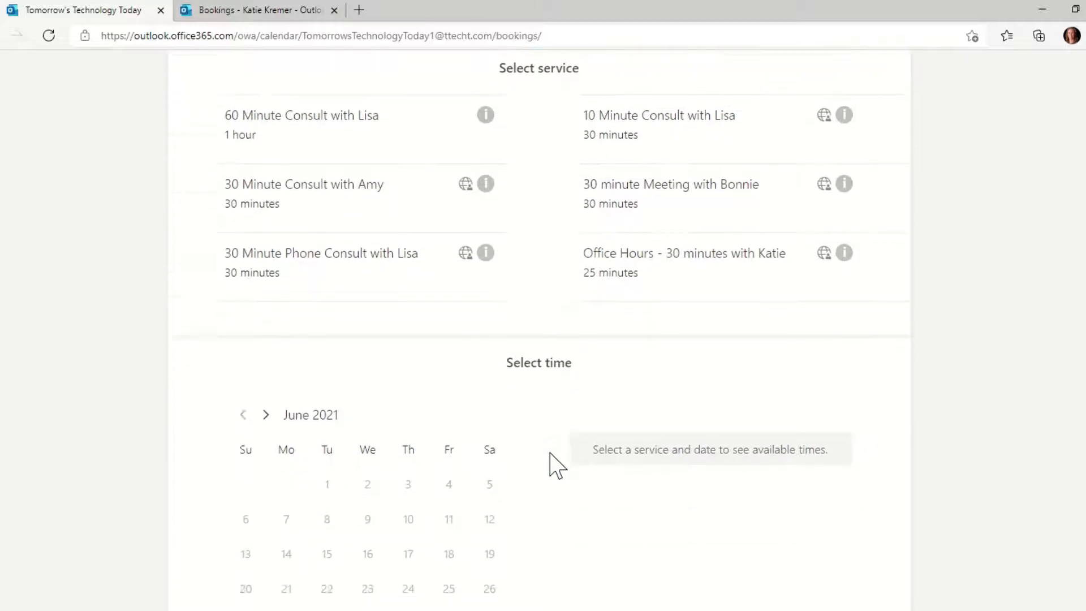
{"action": "left_click", "coordinate": [685, 249]}
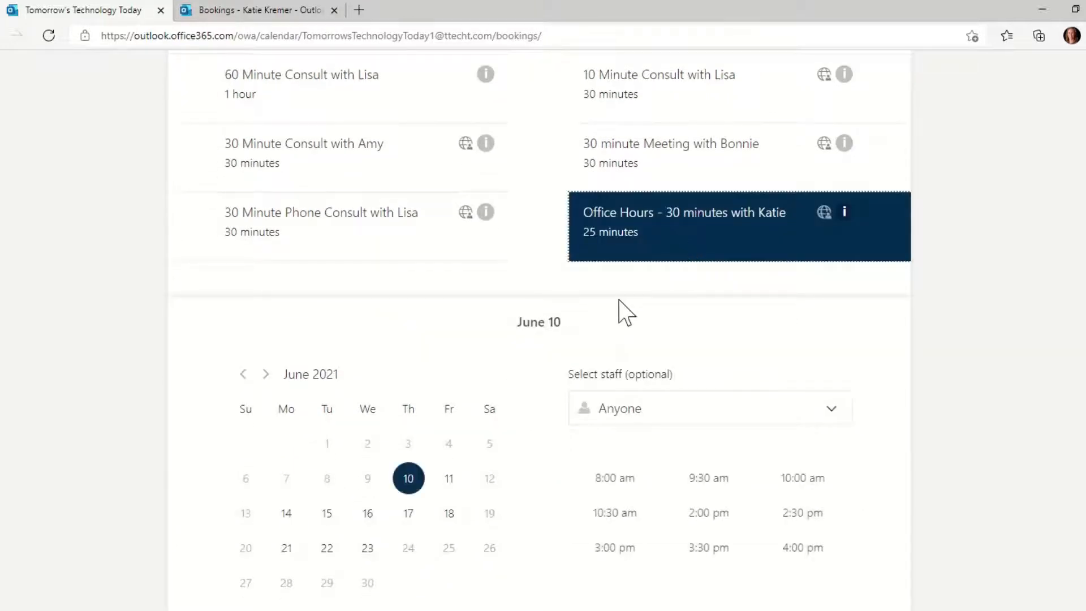
- Book Office Hours for June 11 at 8:00 am with a specific named staff member
{"action": "scroll", "coordinate": [622, 310], "scroll_direction": "down", "scroll_amount": 2}
{"action": "scroll", "coordinate": [622, 311], "scroll_direction": "down", "scroll_amount": 2}
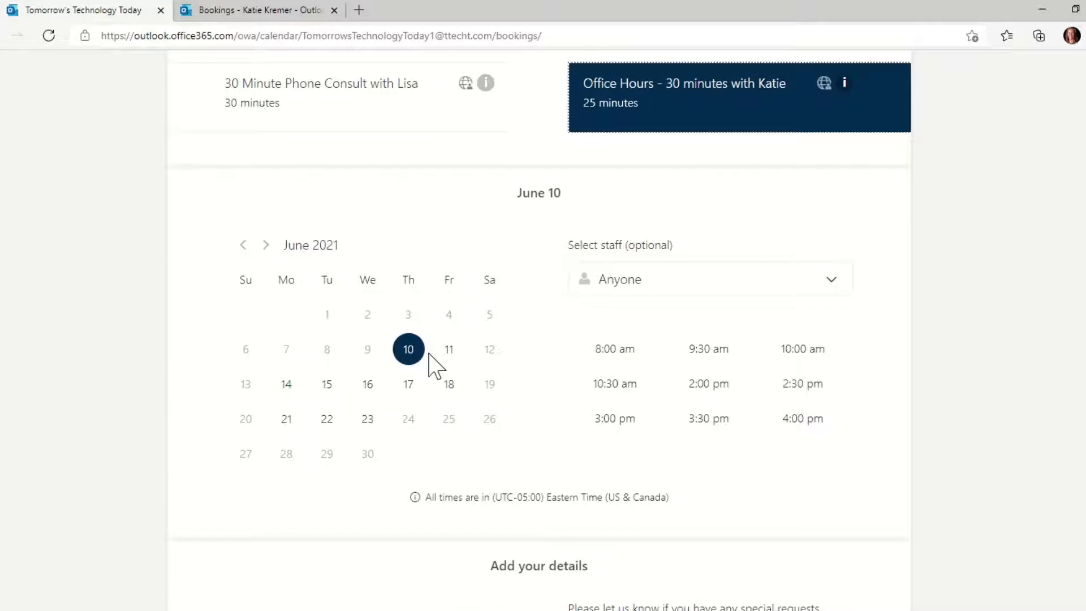
{"action": "left_click", "coordinate": [448, 350]}
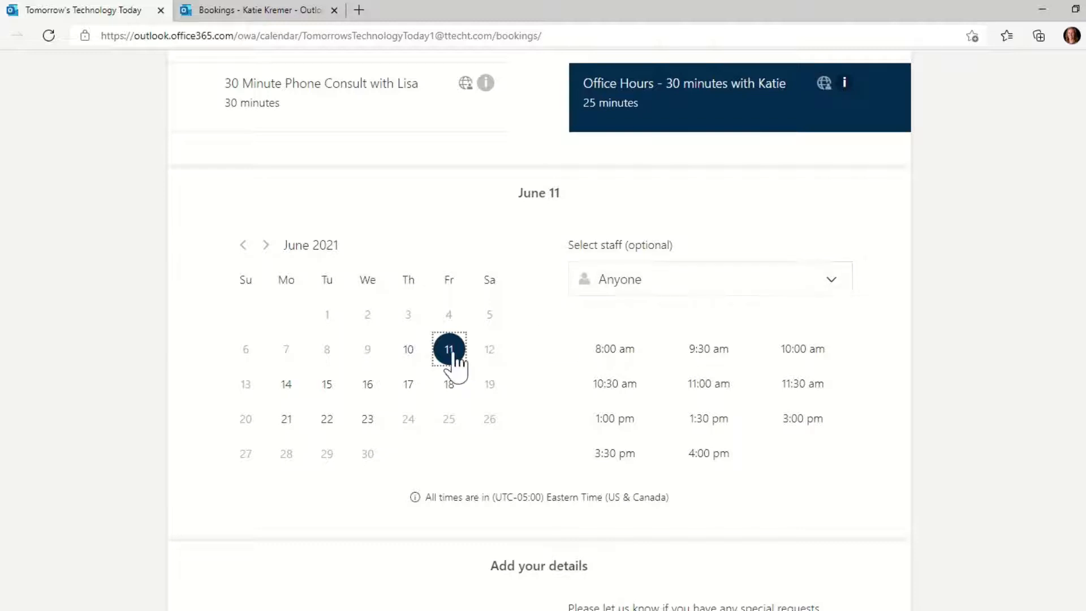
{"action": "left_click", "coordinate": [627, 283]}
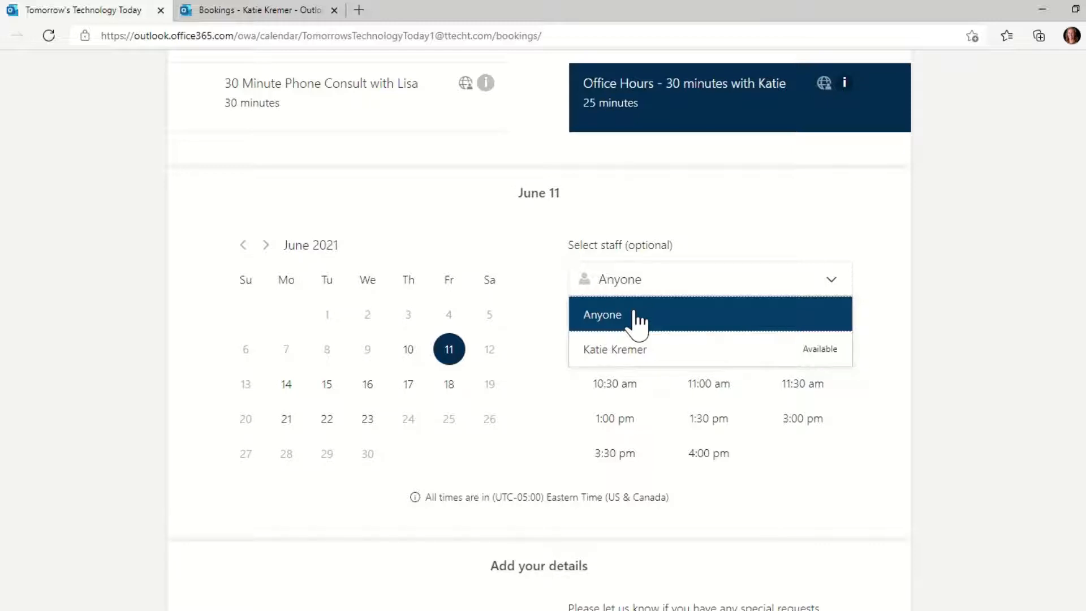
{"action": "left_click", "coordinate": [638, 348]}
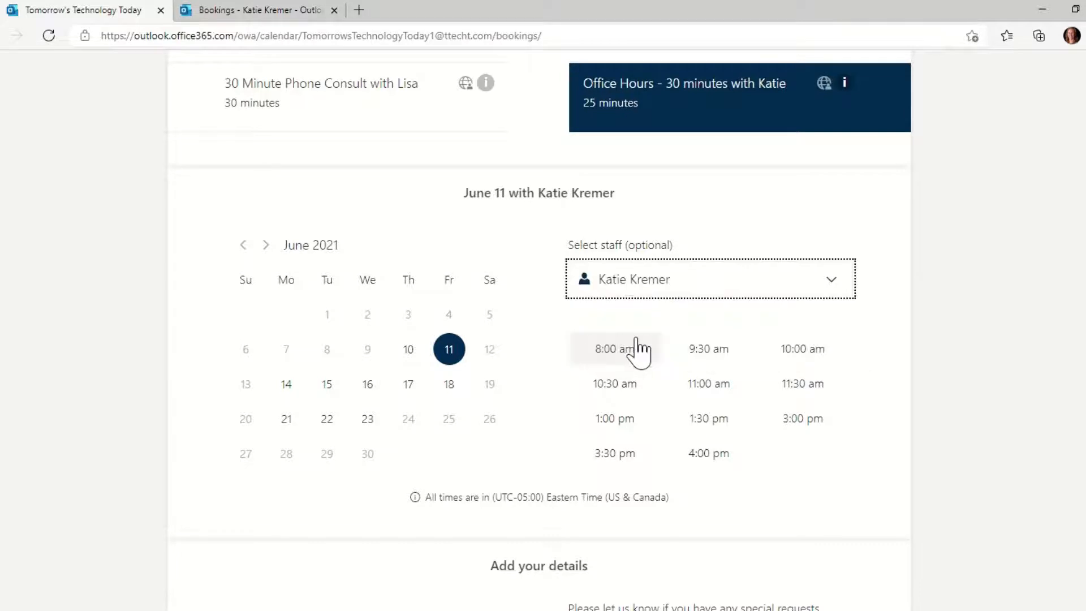
{"action": "left_click", "coordinate": [608, 355]}
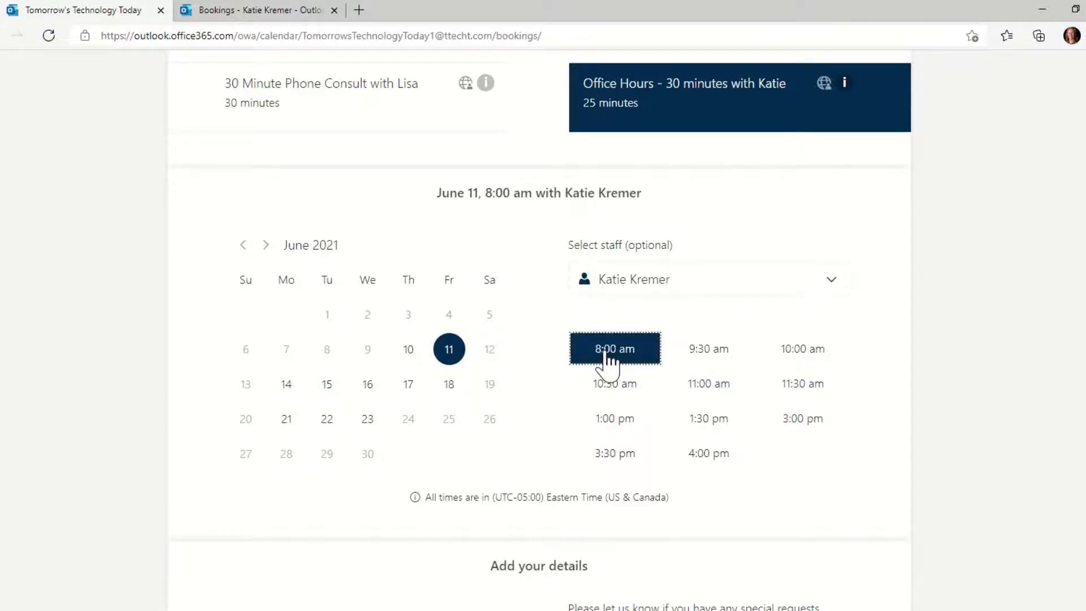
{"action": "scroll", "coordinate": [546, 478], "scroll_direction": "down", "scroll_amount": 3}
{"action": "scroll", "coordinate": [549, 475], "scroll_direction": "down", "scroll_amount": 3}
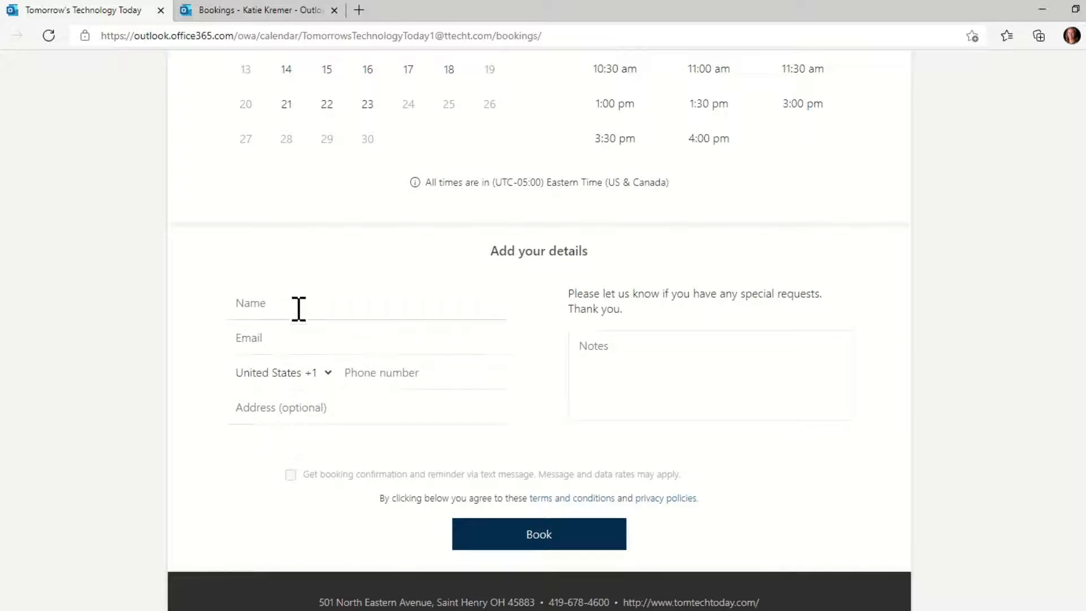
- Enter the customer's full name, e-mail address and phone number in the details form
{"action": "left_click", "coordinate": [349, 298]}
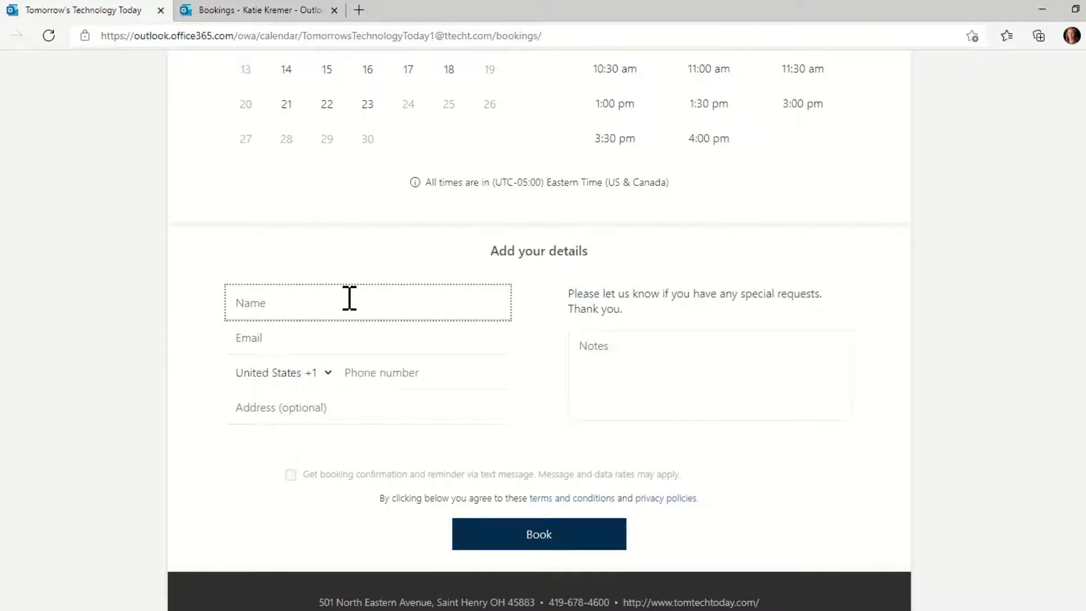
{"action": "key", "text": "Tab"}
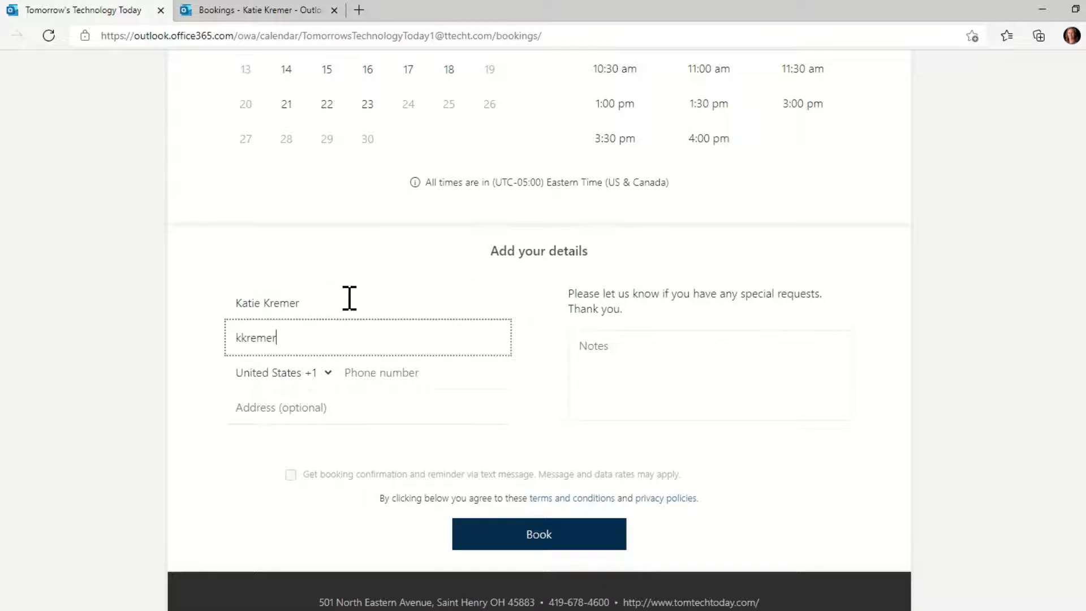
{"action": "key", "text": "Tab"}
{"action": "key", "text": "Tab"}
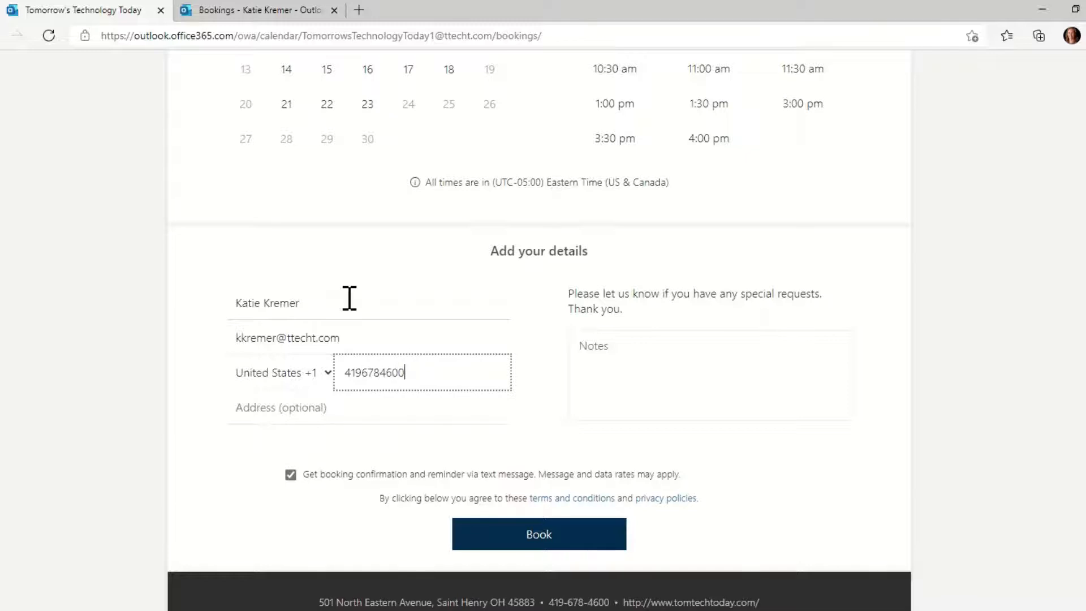
{"action": "key", "text": "Tab"}
- Add the note 'Test', submit the booking and close the thank-you message
{"action": "left_click", "coordinate": [611, 364]}
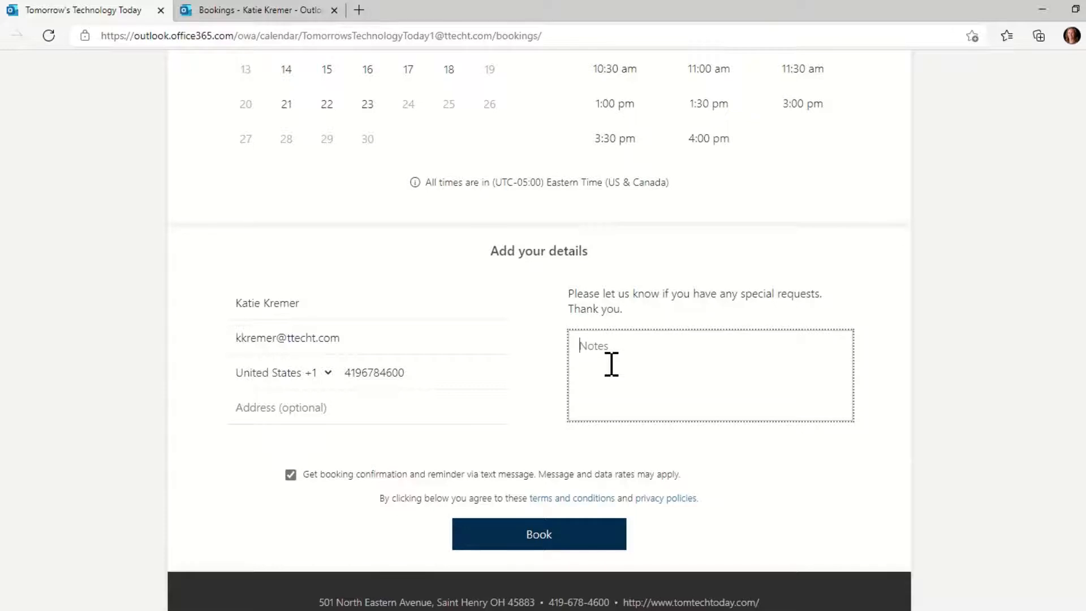
{"action": "type", "text": "Test"}
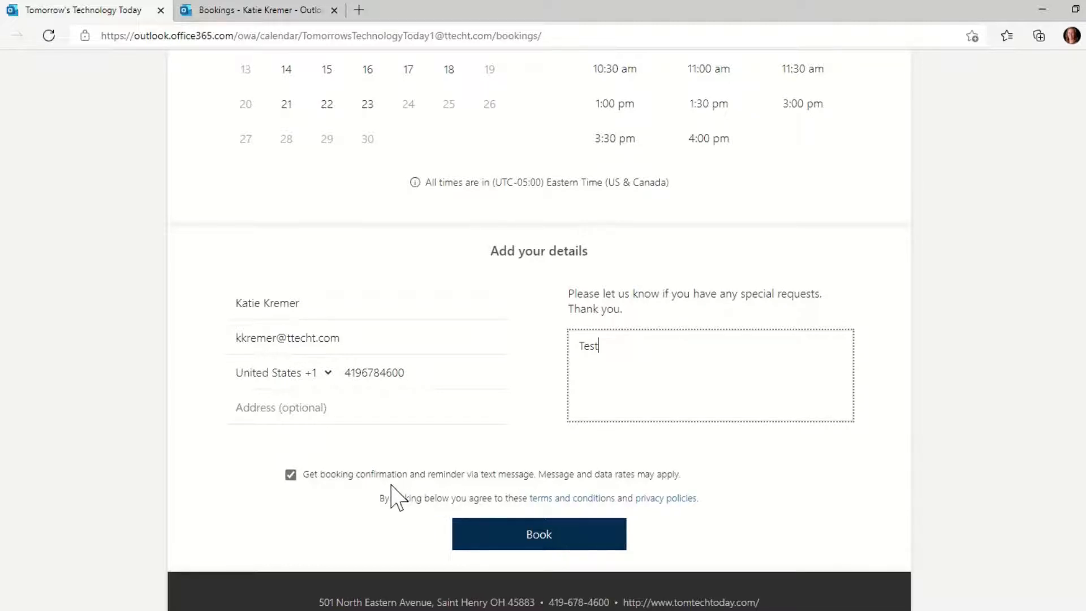
{"action": "scroll", "coordinate": [395, 497], "scroll_direction": "down", "scroll_amount": 1}
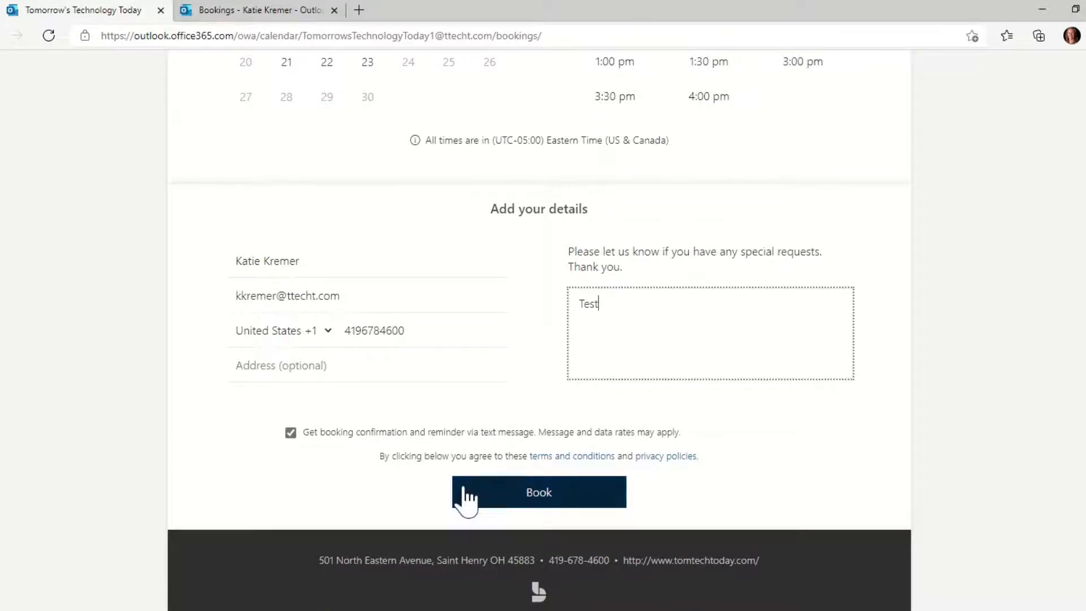
{"action": "left_click", "coordinate": [526, 495]}
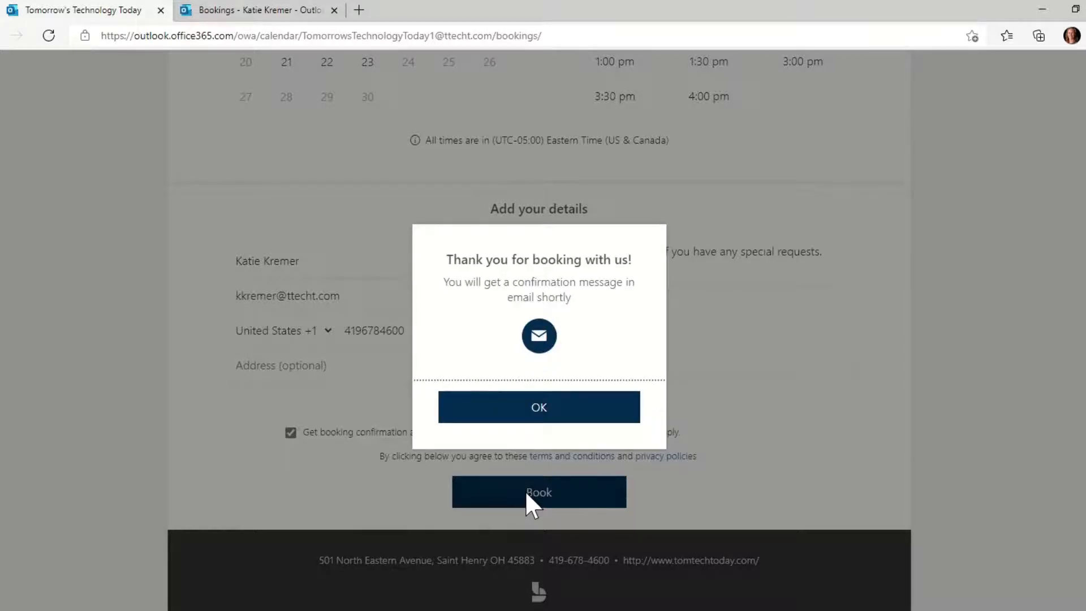
{"action": "left_click", "coordinate": [532, 412]}
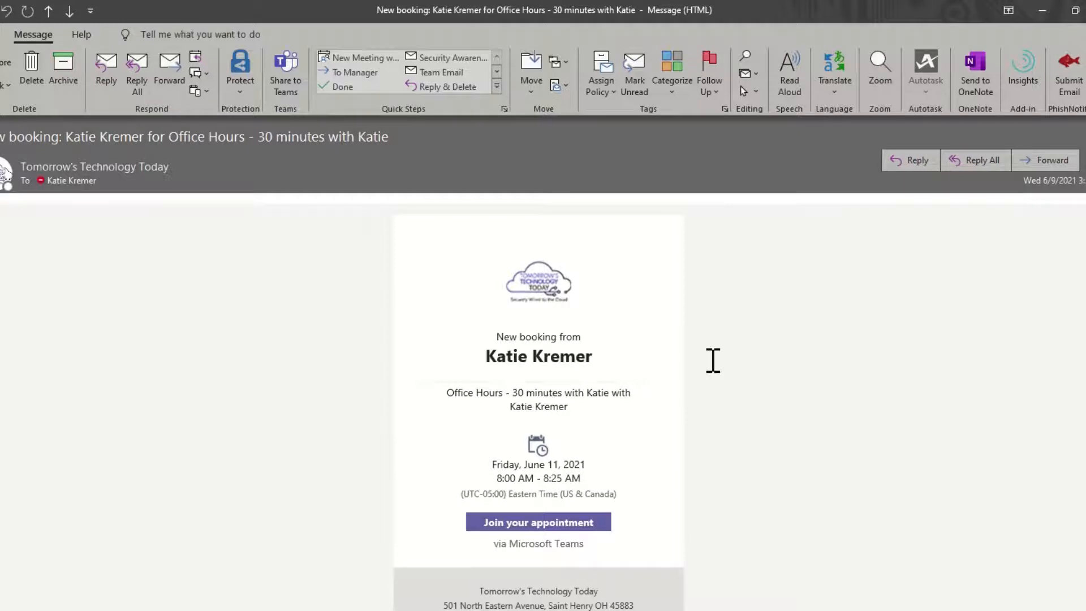
- Read the New booking email, then move on to the June 11 booking confirmation email
{"action": "scroll", "coordinate": [713, 361], "scroll_direction": "down", "scroll_amount": 2}
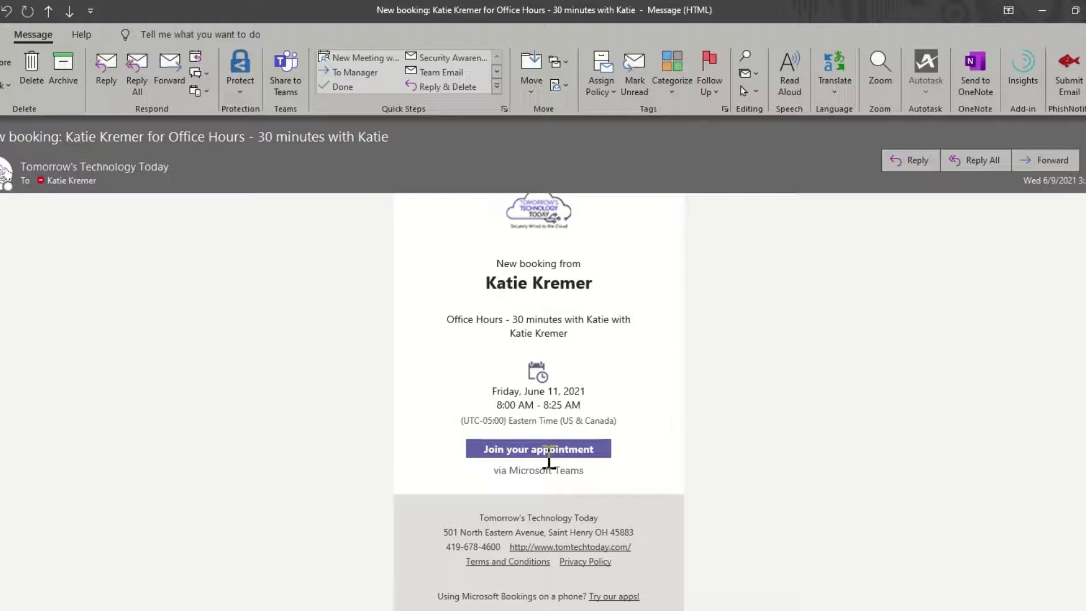
{"action": "left_click", "coordinate": [1068, 73]}
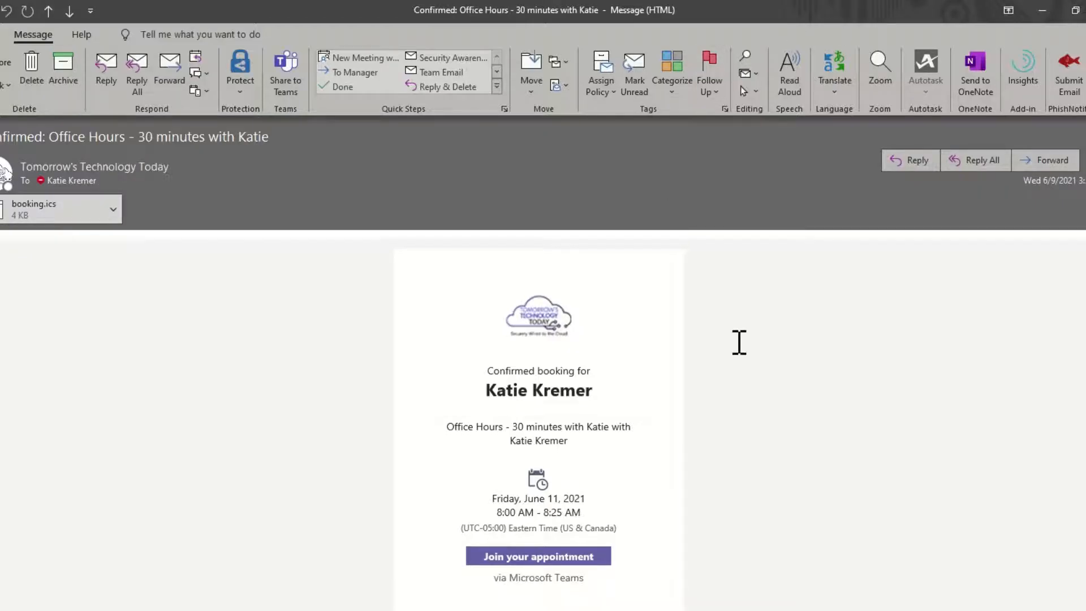
- Scroll through the Office Hours confirmation email to find the Change your appointment link
{"action": "scroll", "coordinate": [739, 342], "scroll_direction": "down", "scroll_amount": 3}
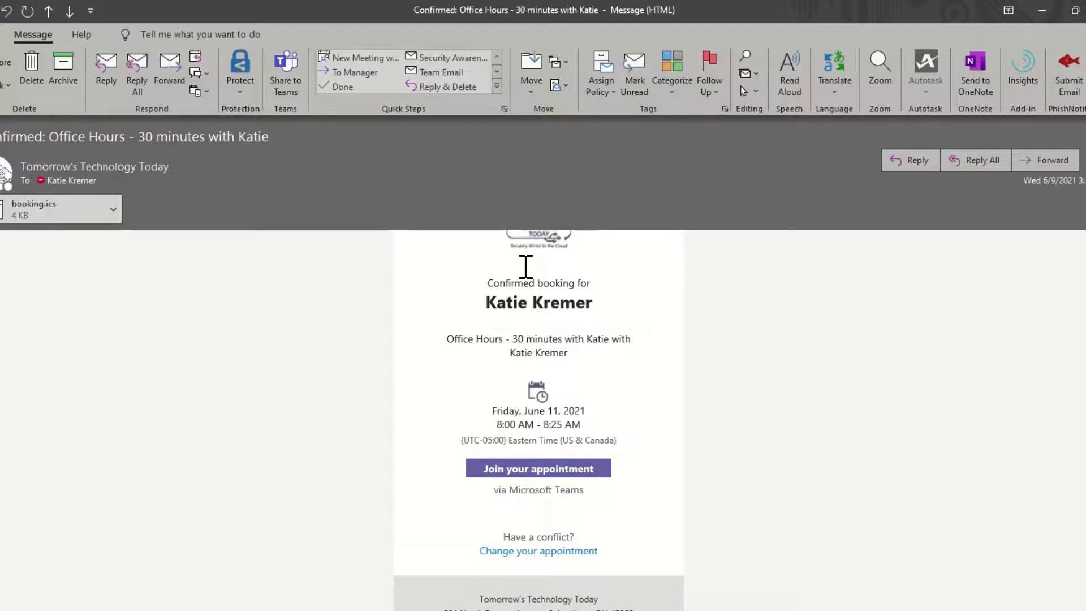
{"action": "scroll", "coordinate": [580, 366], "scroll_direction": "down", "scroll_amount": 1}
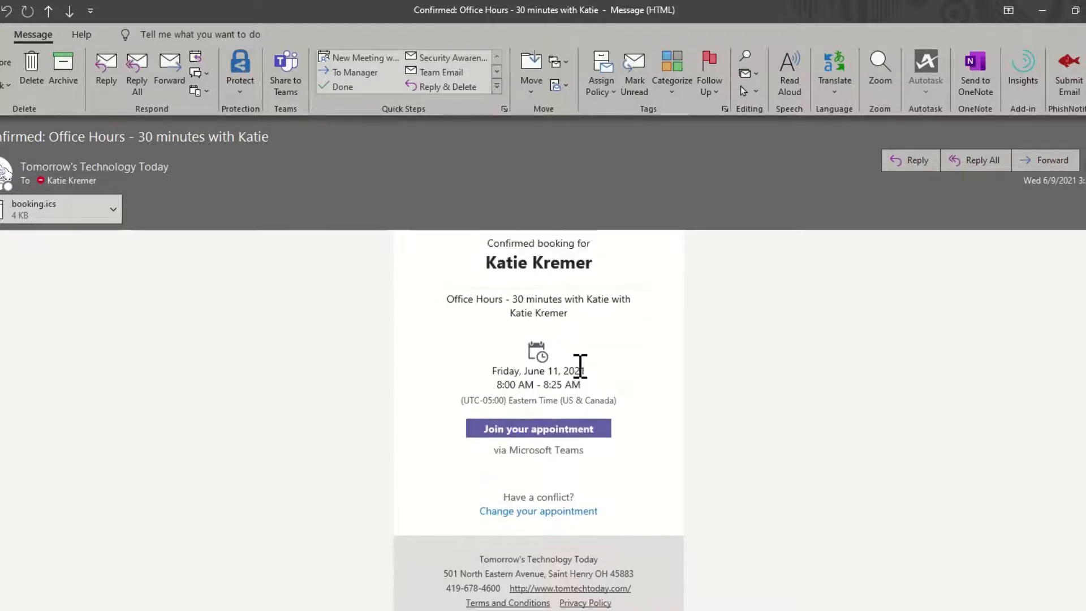
{"action": "scroll", "coordinate": [580, 366], "scroll_direction": "up", "scroll_amount": 2}
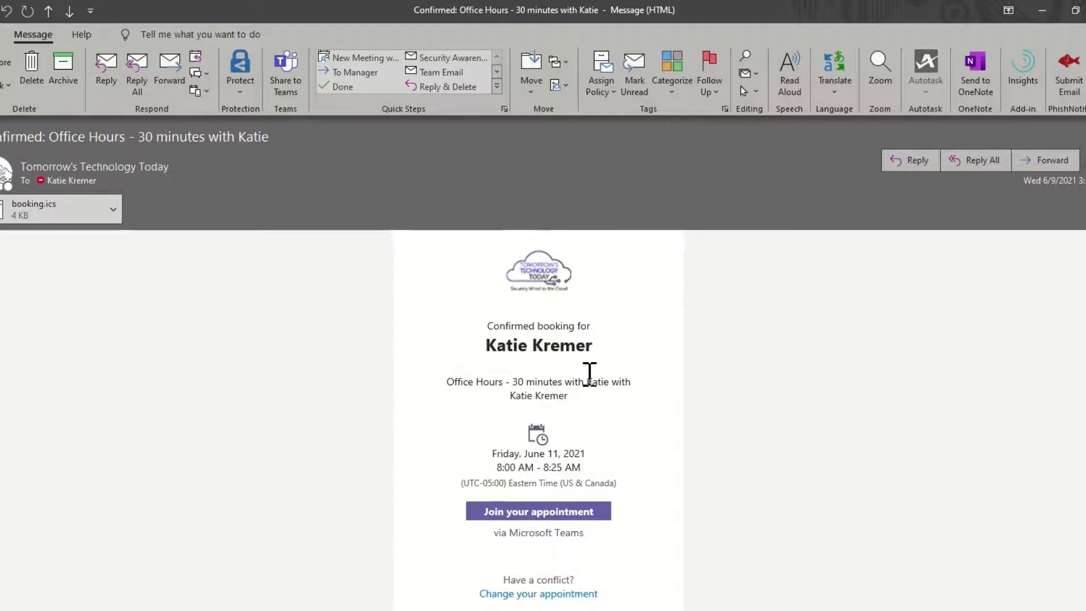
{"action": "scroll", "coordinate": [577, 416], "scroll_direction": "down", "scroll_amount": 1}
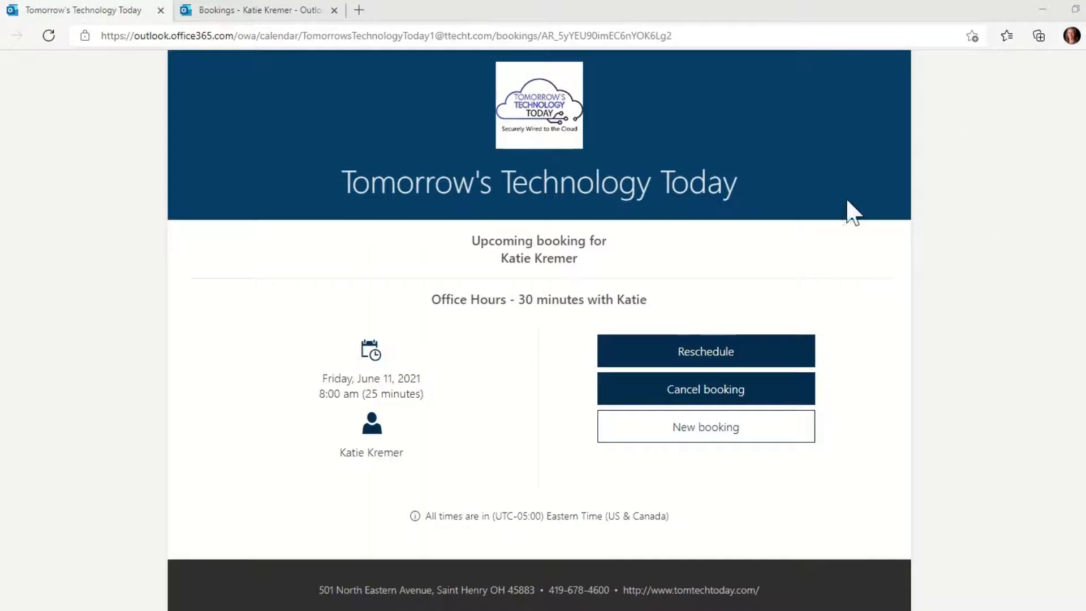
- Cancel the June 11 Office Hours booking and return to the Bookings admin home page
{"action": "left_click", "coordinate": [693, 397]}
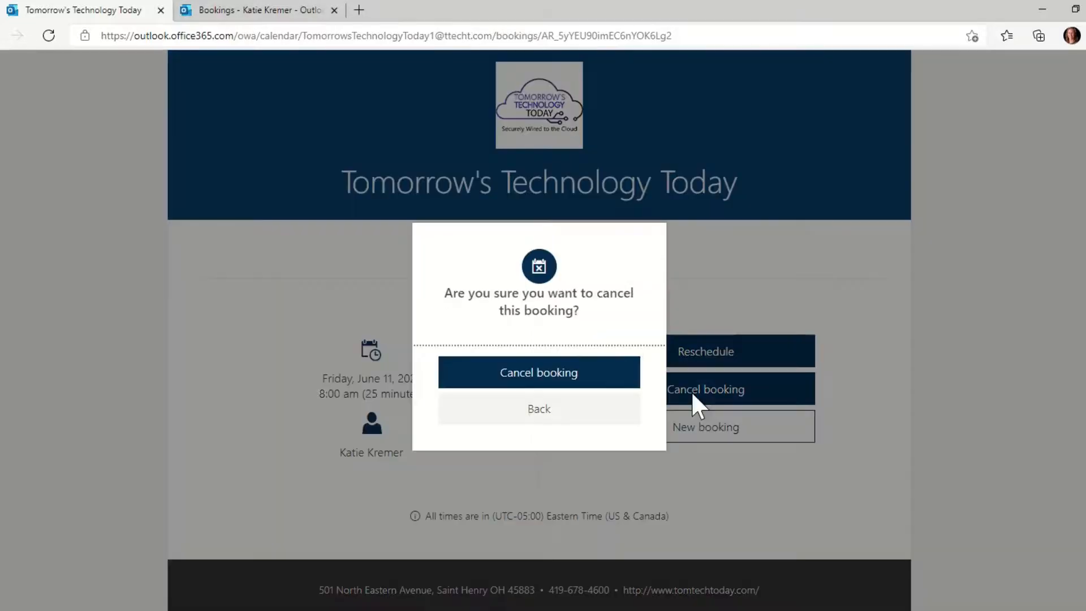
{"action": "left_click", "coordinate": [524, 383]}
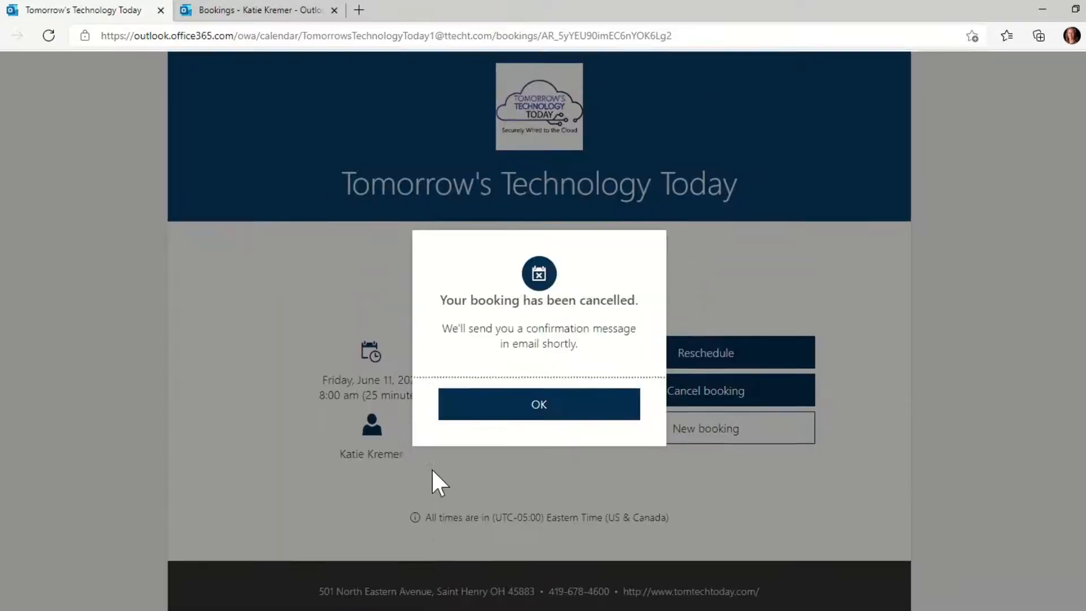
{"action": "left_click", "coordinate": [253, 16]}
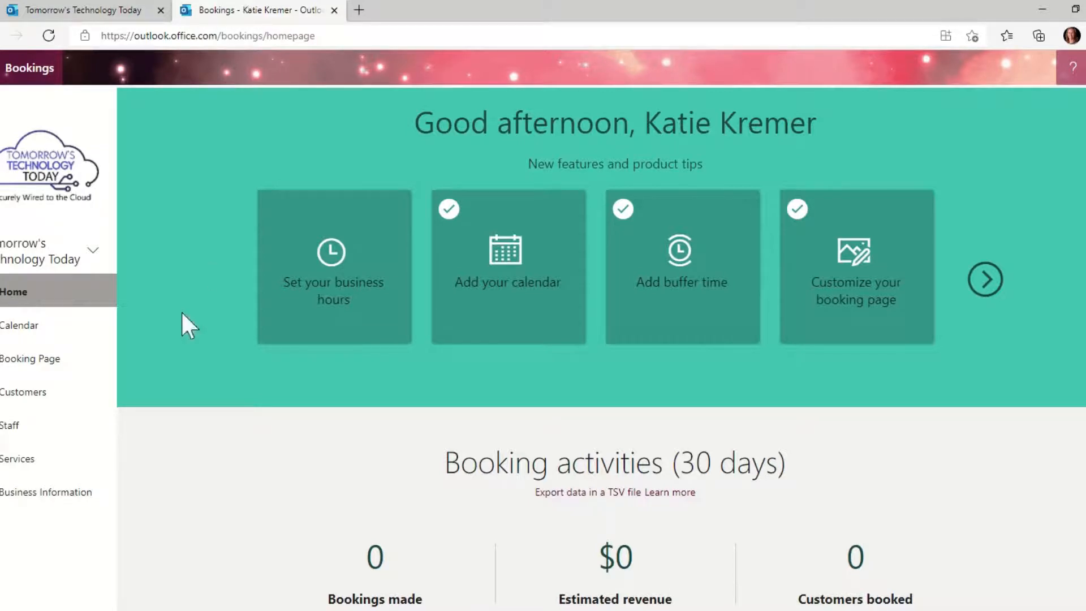
- Review the business information and business hours, then go to the Services list
{"action": "left_click", "coordinate": [45, 502]}
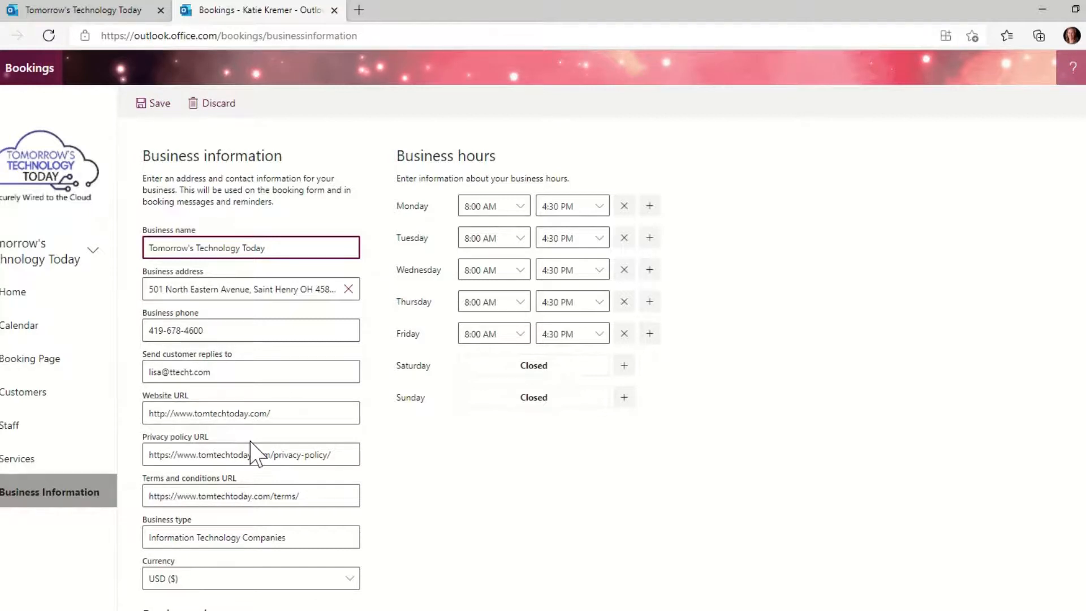
{"action": "scroll", "coordinate": [253, 444], "scroll_direction": "down", "scroll_amount": 2}
{"action": "scroll", "coordinate": [252, 443], "scroll_direction": "down", "scroll_amount": 2}
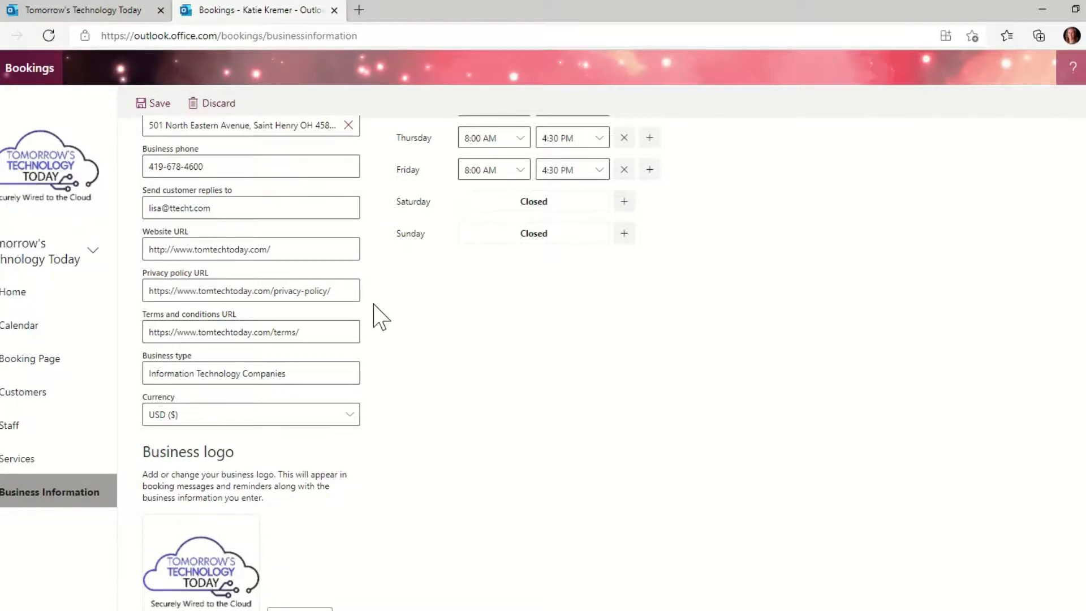
{"action": "scroll", "coordinate": [376, 315], "scroll_direction": "up", "scroll_amount": 3}
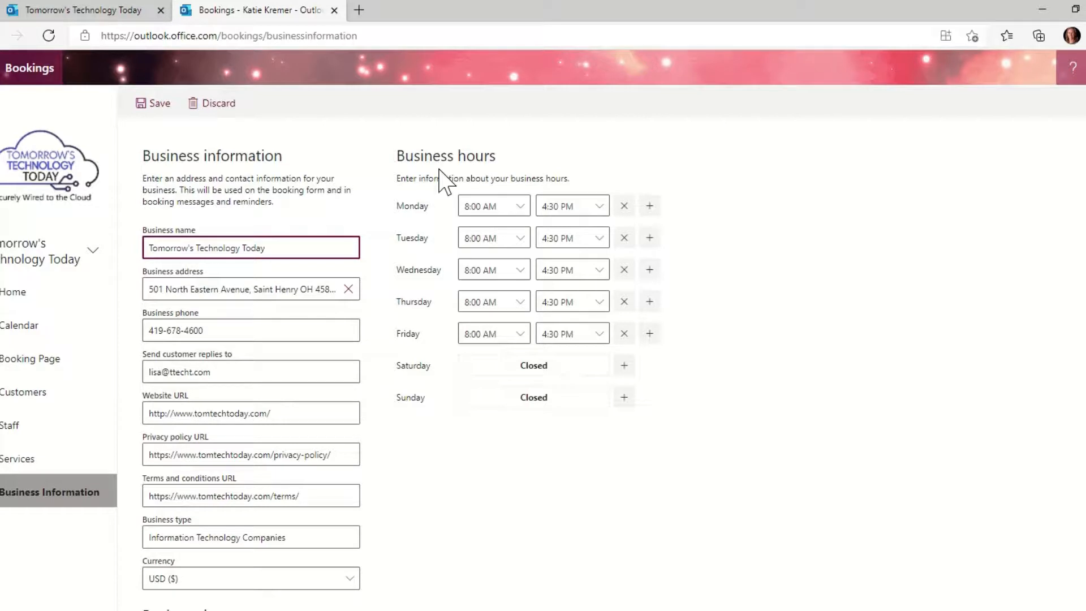
{"action": "left_click", "coordinate": [60, 465]}
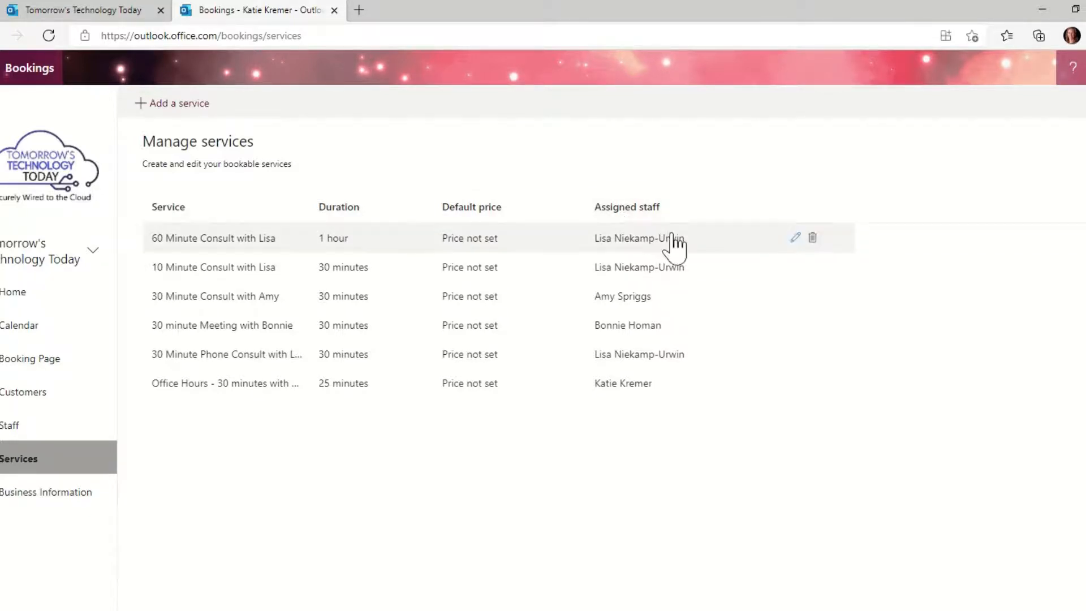
- Start a new service and look through all of its settings
{"action": "left_click", "coordinate": [182, 114]}
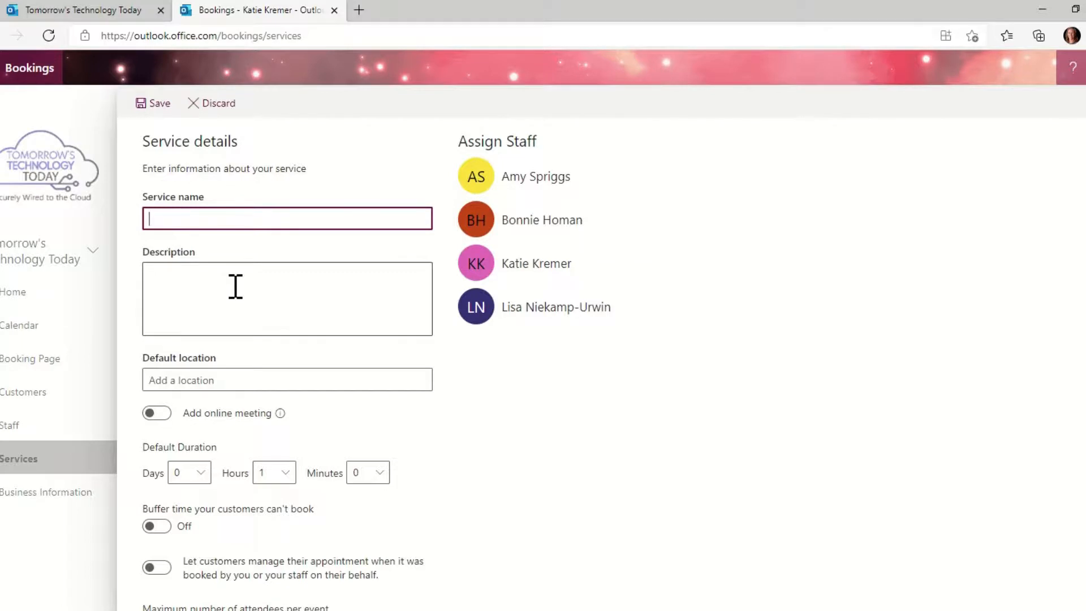
{"action": "scroll", "coordinate": [237, 297], "scroll_direction": "down", "scroll_amount": 2}
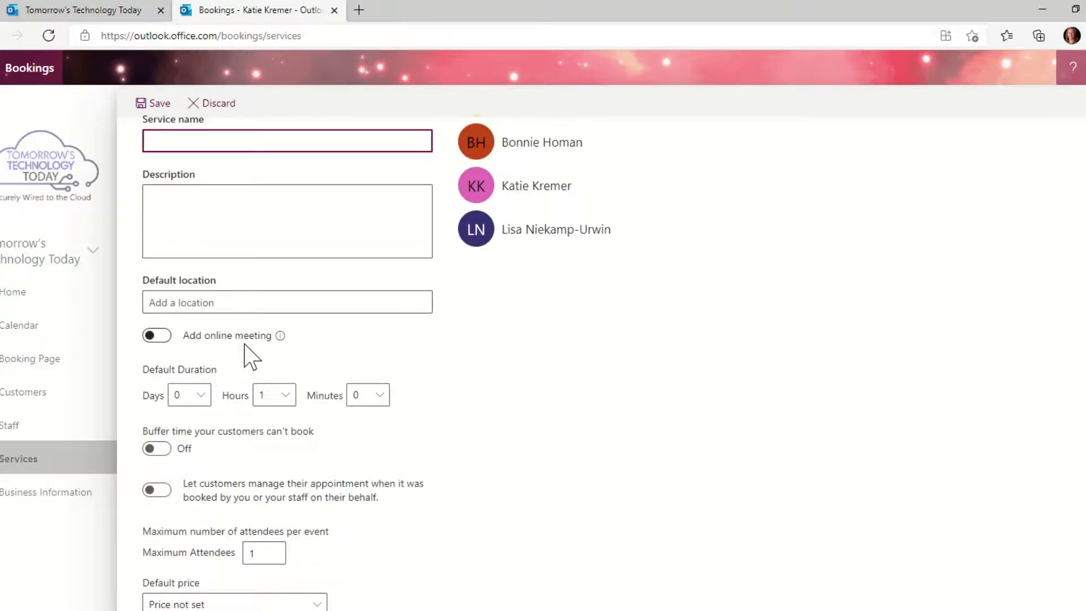
{"action": "scroll", "coordinate": [199, 346], "scroll_direction": "down", "scroll_amount": 1}
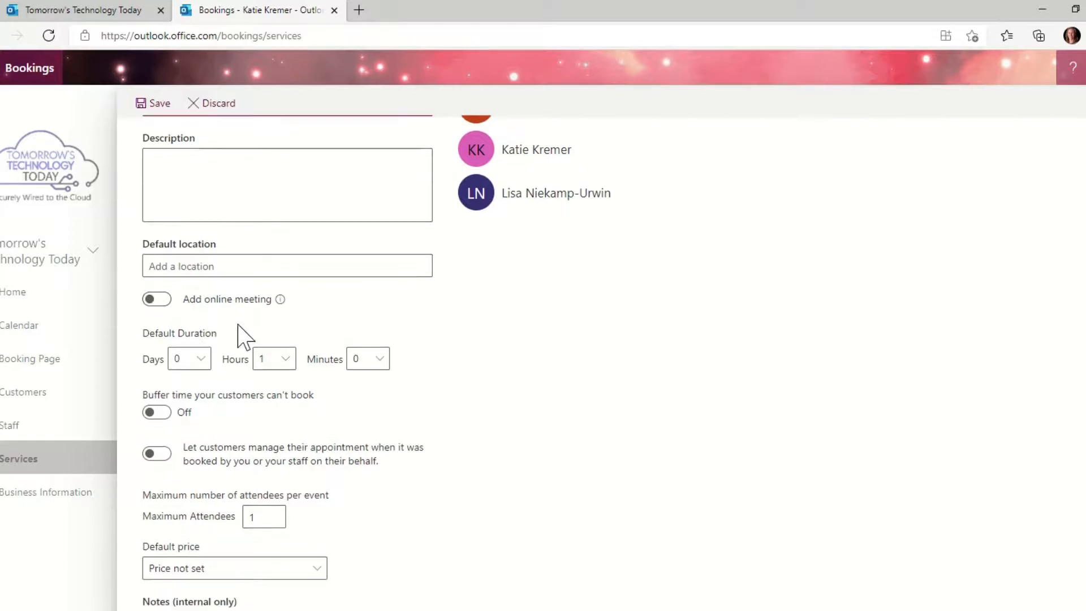
{"action": "scroll", "coordinate": [282, 314], "scroll_direction": "down", "scroll_amount": 4}
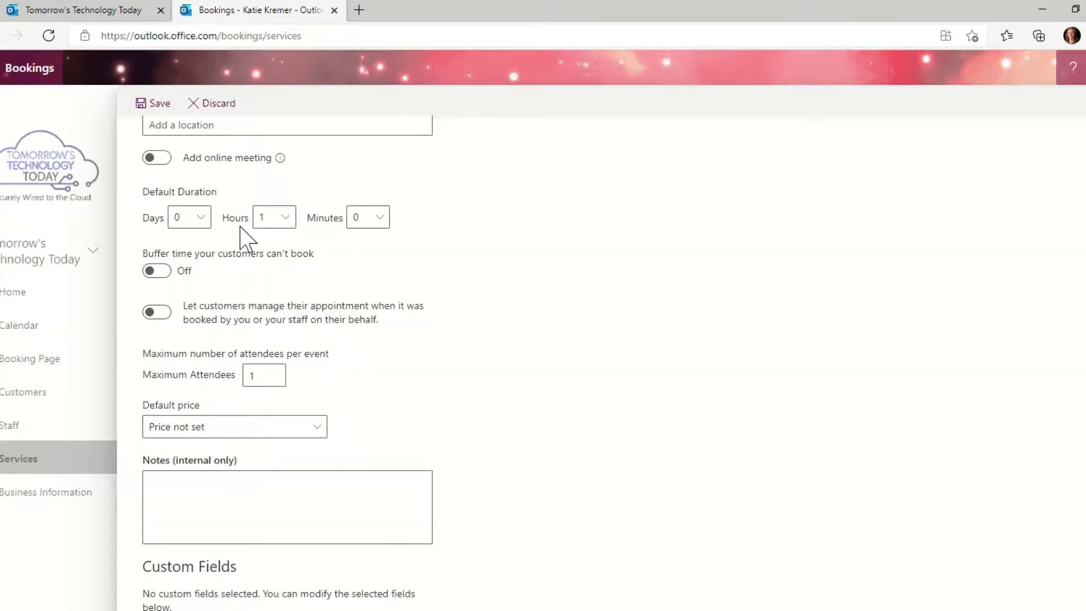
{"action": "scroll", "coordinate": [446, 323], "scroll_direction": "down", "scroll_amount": 1}
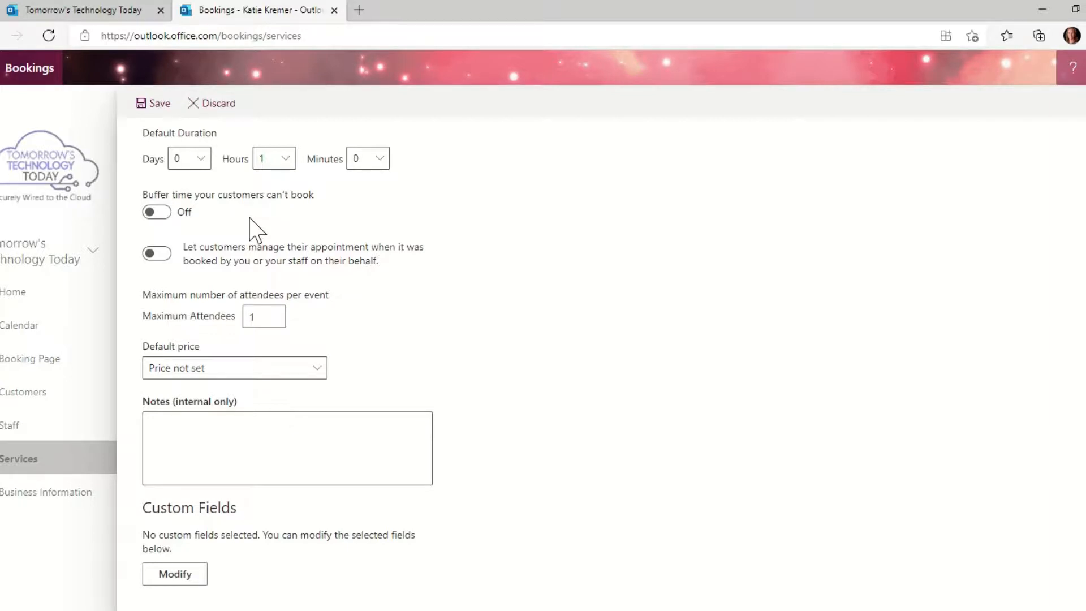
{"action": "scroll", "coordinate": [253, 229], "scroll_direction": "down", "scroll_amount": 1}
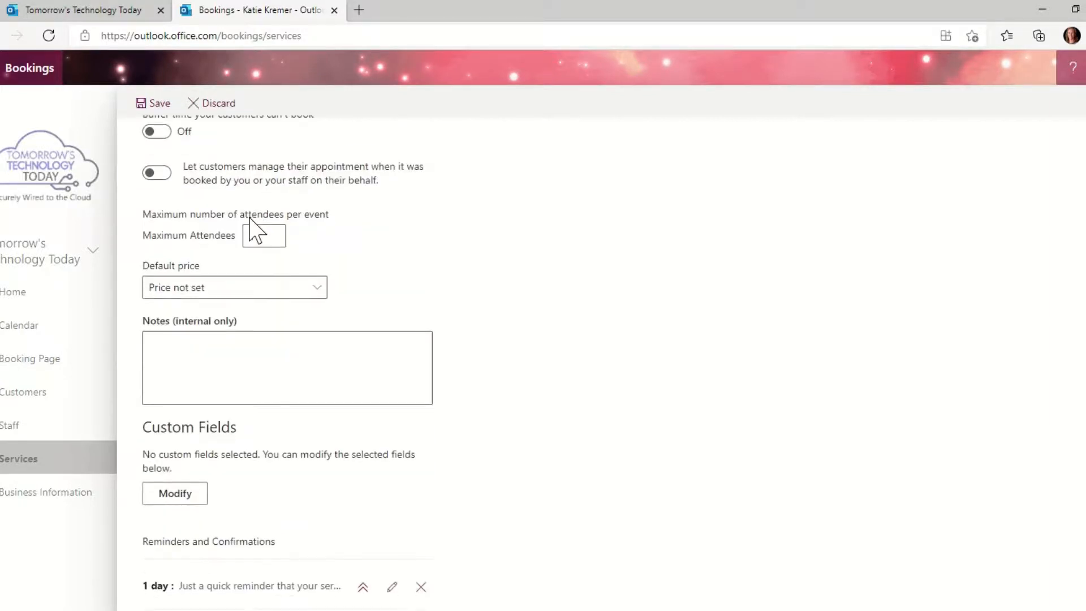
{"action": "scroll", "coordinate": [252, 229], "scroll_direction": "up", "scroll_amount": 1}
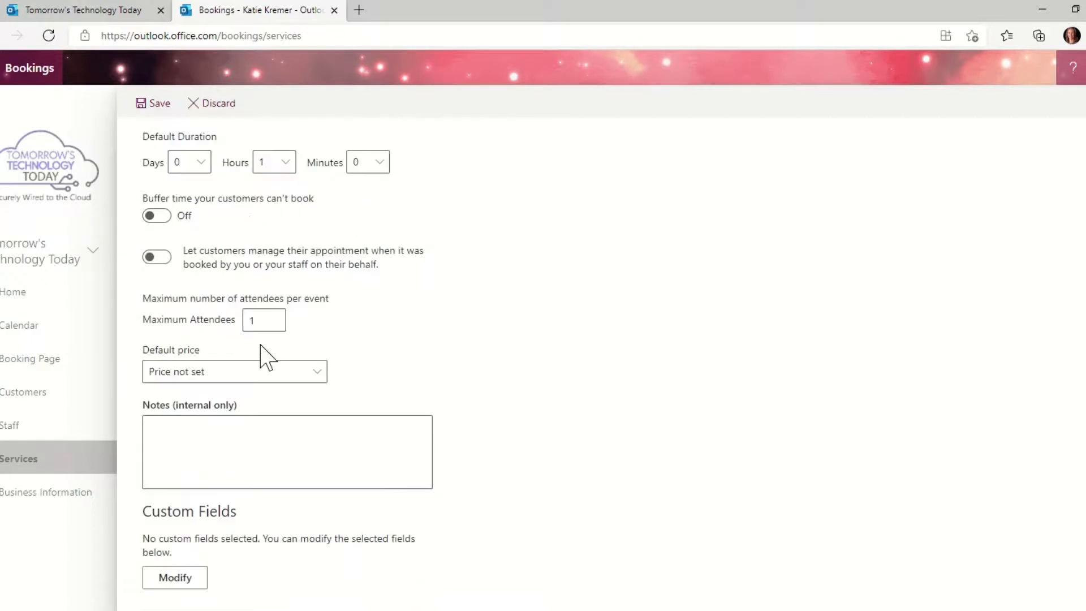
{"action": "scroll", "coordinate": [261, 356], "scroll_direction": "down", "scroll_amount": 1}
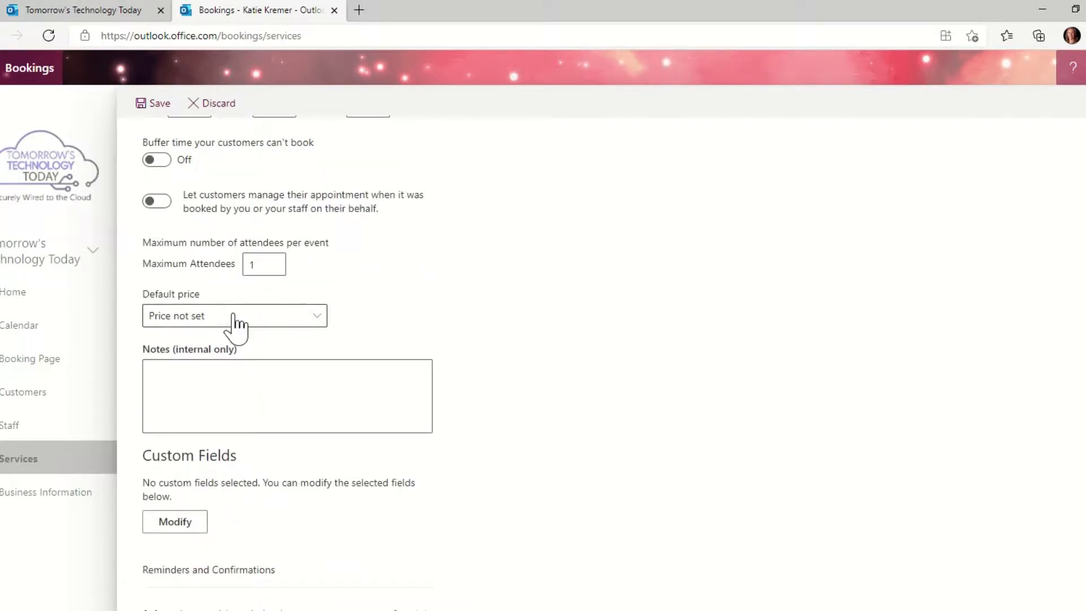
{"action": "scroll", "coordinate": [235, 327], "scroll_direction": "down", "scroll_amount": 1}
{"action": "scroll", "coordinate": [235, 328], "scroll_direction": "down", "scroll_amount": 5}
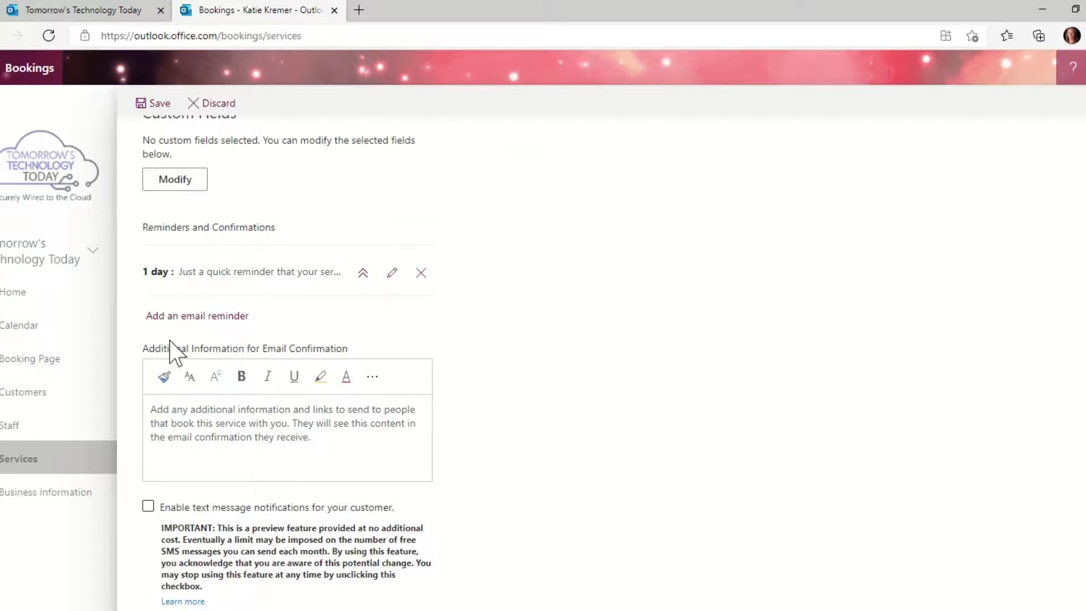
{"action": "scroll", "coordinate": [295, 433], "scroll_direction": "down", "scroll_amount": 1}
{"action": "scroll", "coordinate": [295, 434], "scroll_direction": "down", "scroll_amount": 4}
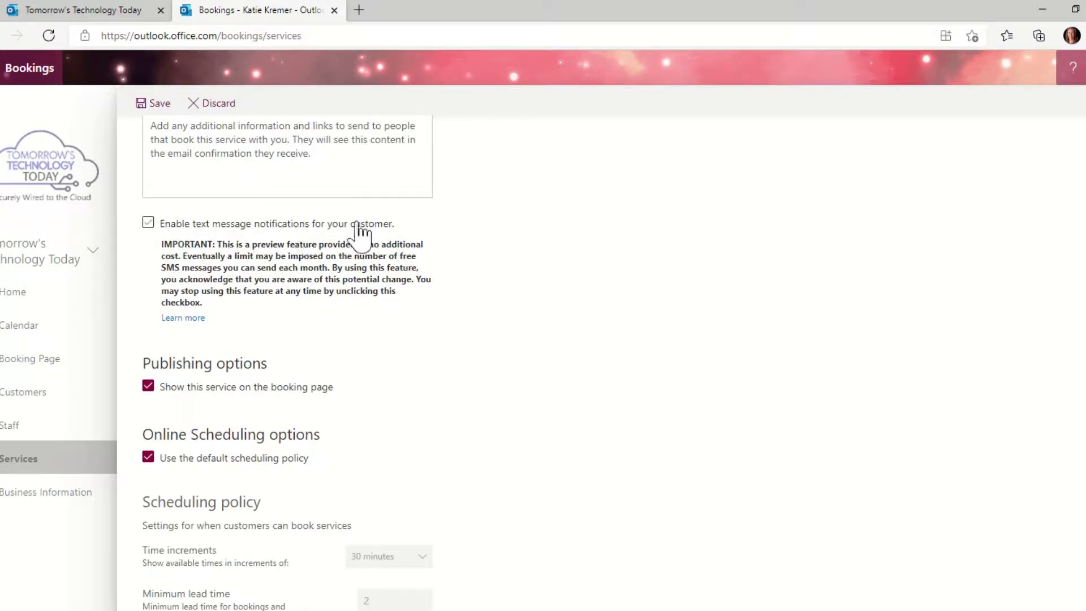
{"action": "scroll", "coordinate": [334, 271], "scroll_direction": "down", "scroll_amount": 2}
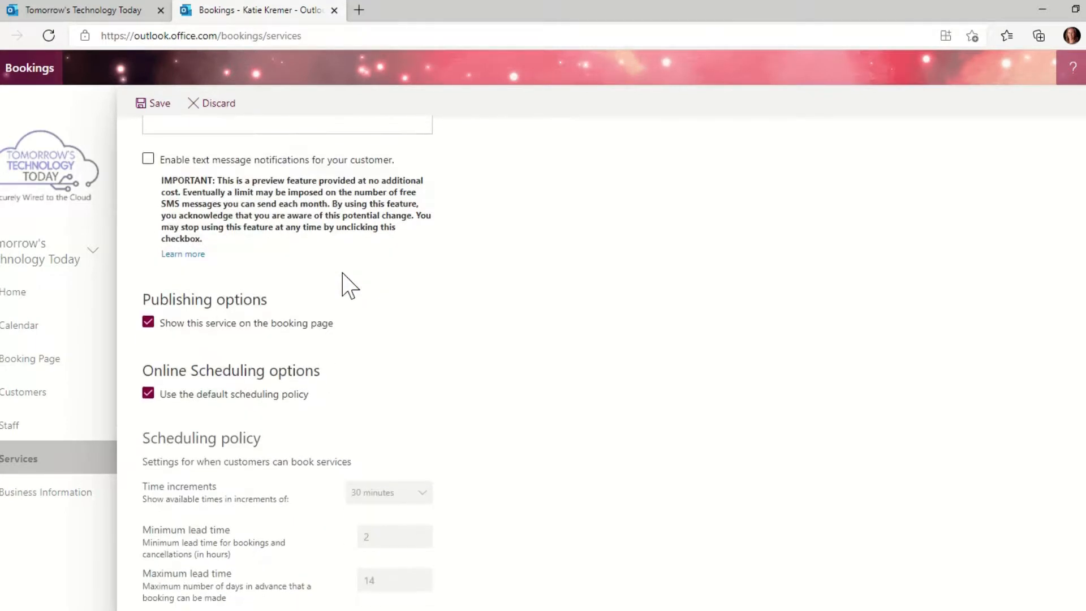
{"action": "scroll", "coordinate": [345, 283], "scroll_direction": "up", "scroll_amount": 1}
- Discard the unsaved new service, confirming in the changes dialog
{"action": "scroll", "coordinate": [344, 283], "scroll_direction": "down", "scroll_amount": 5}
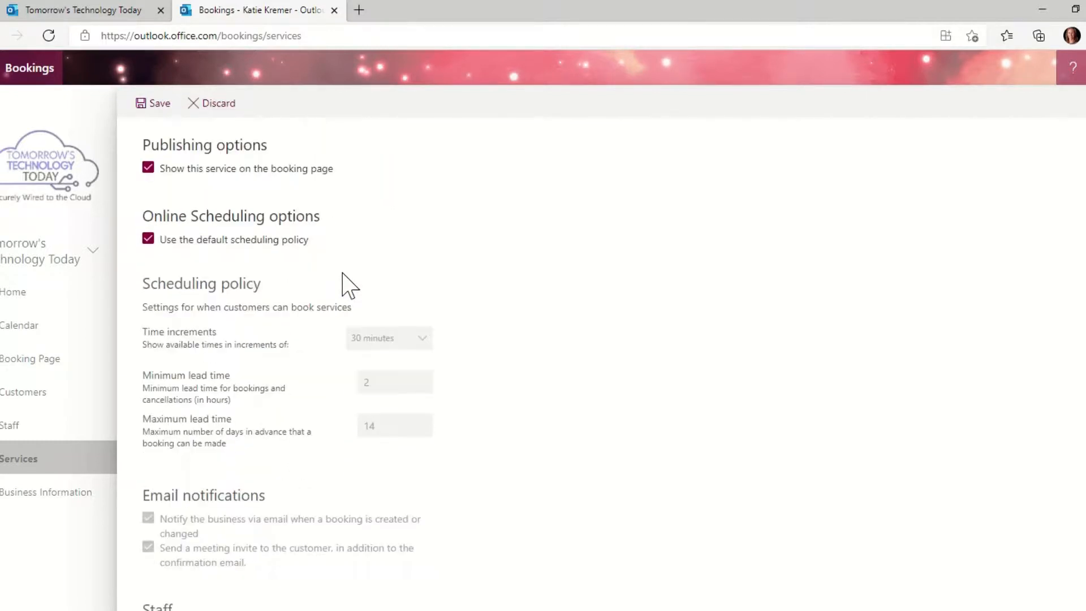
{"action": "scroll", "coordinate": [348, 285], "scroll_direction": "down", "scroll_amount": 2}
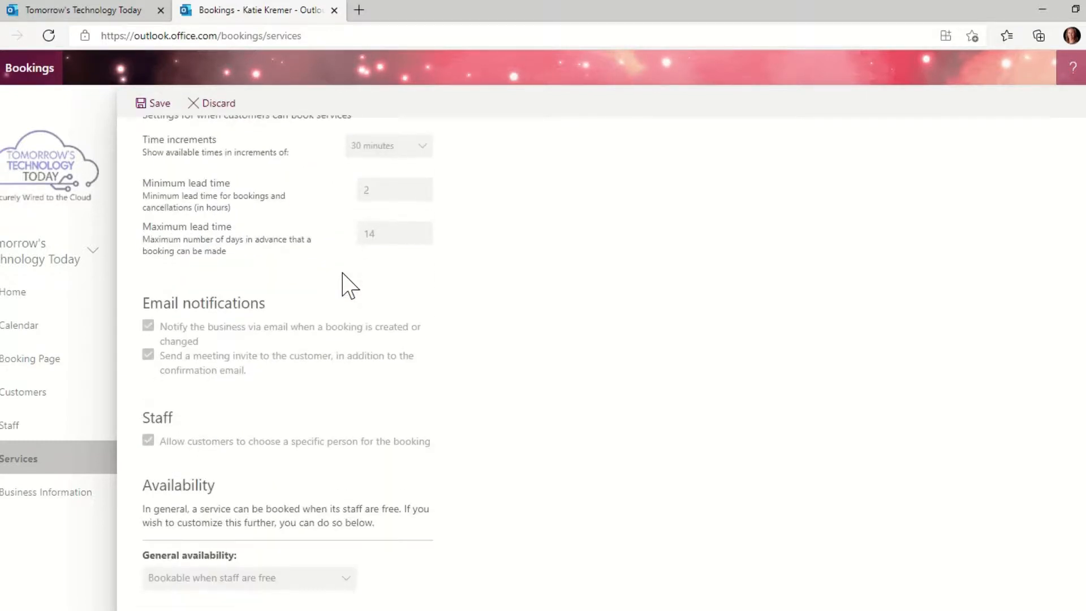
{"action": "left_click", "coordinate": [221, 104]}
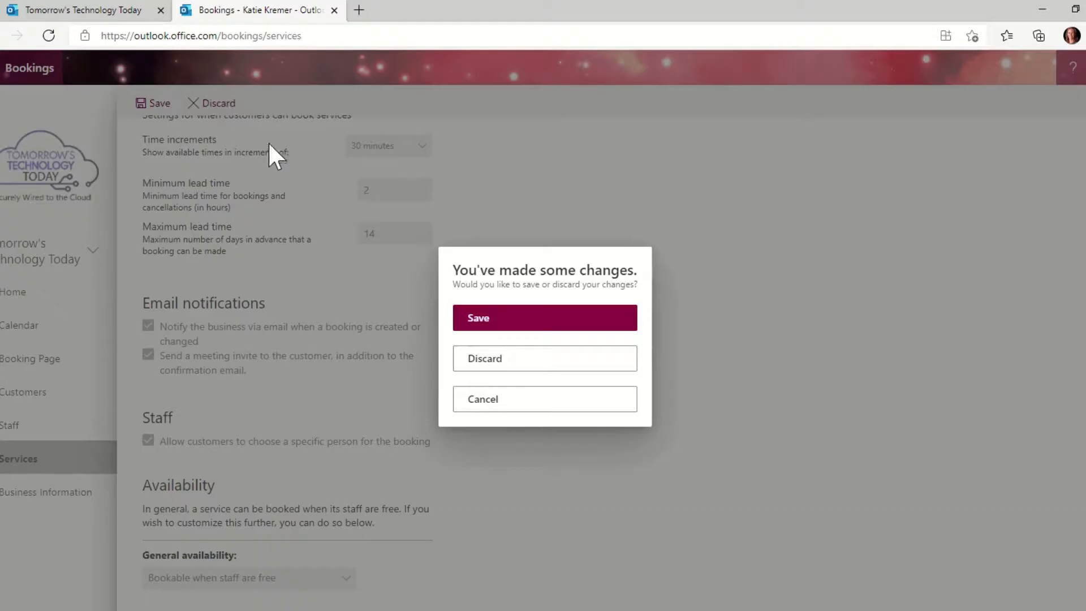
{"action": "left_click", "coordinate": [537, 367]}
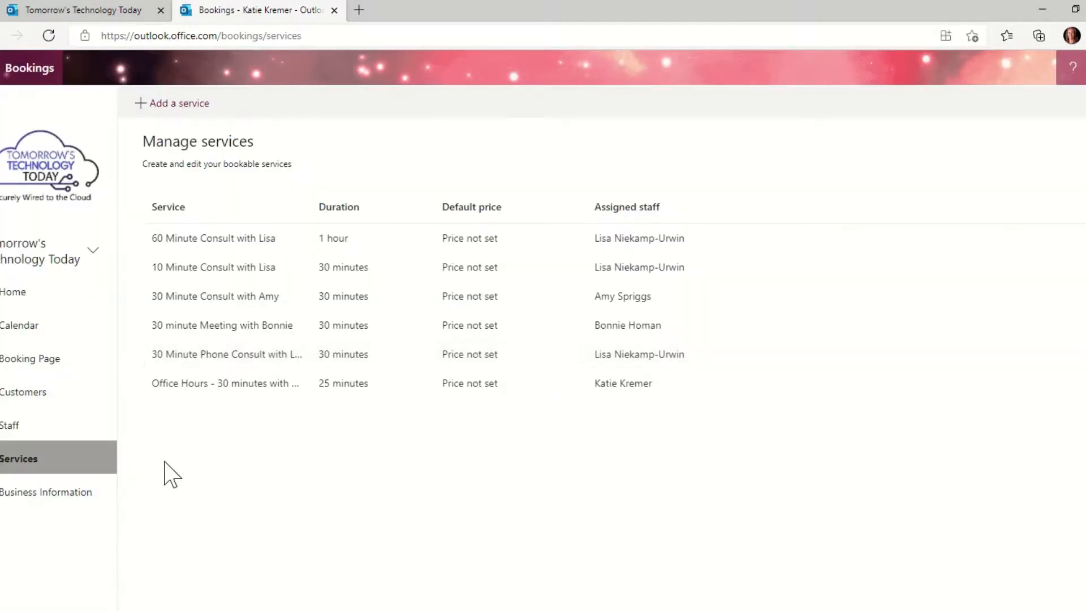
- View the staff list, abandon a new staff member form, then open Booking page settings
{"action": "left_click", "coordinate": [14, 428]}
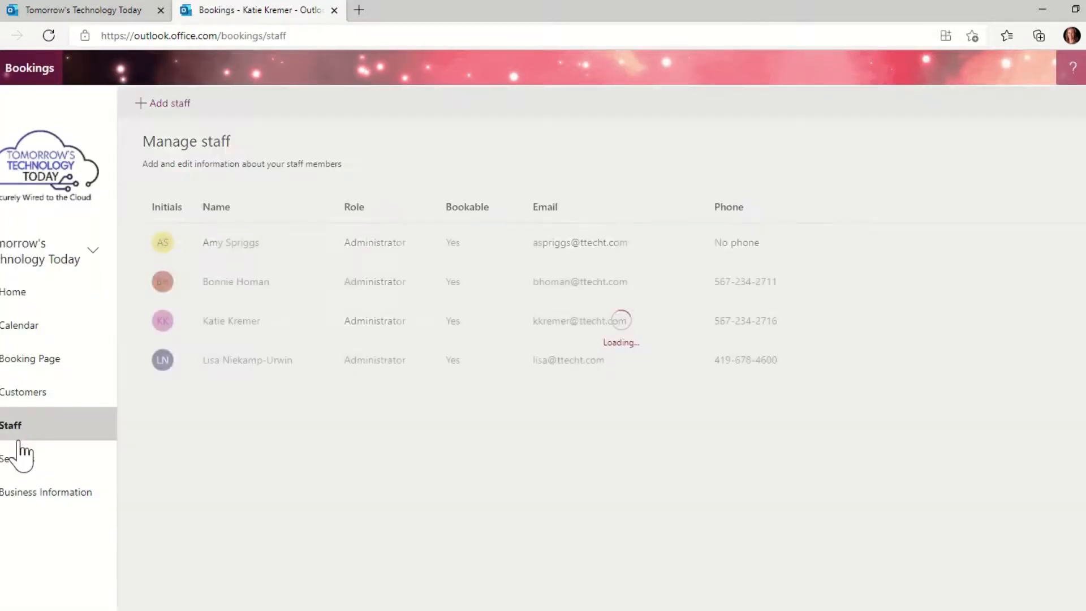
{"action": "left_click", "coordinate": [169, 106]}
{"action": "scroll", "coordinate": [242, 326], "scroll_direction": "down", "scroll_amount": 1}
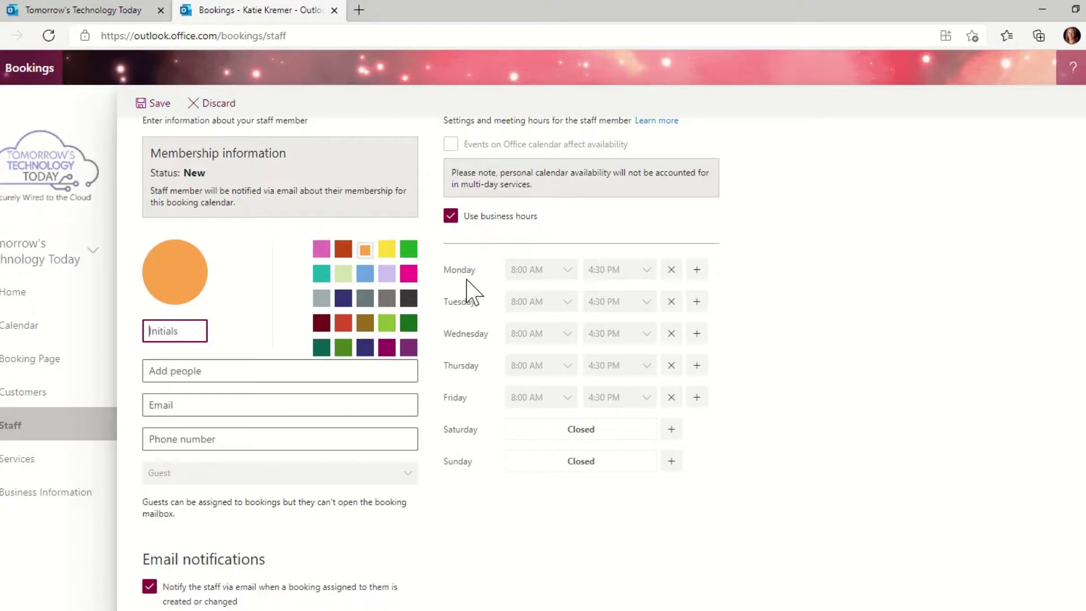
{"action": "scroll", "coordinate": [467, 283], "scroll_direction": "up", "scroll_amount": 1}
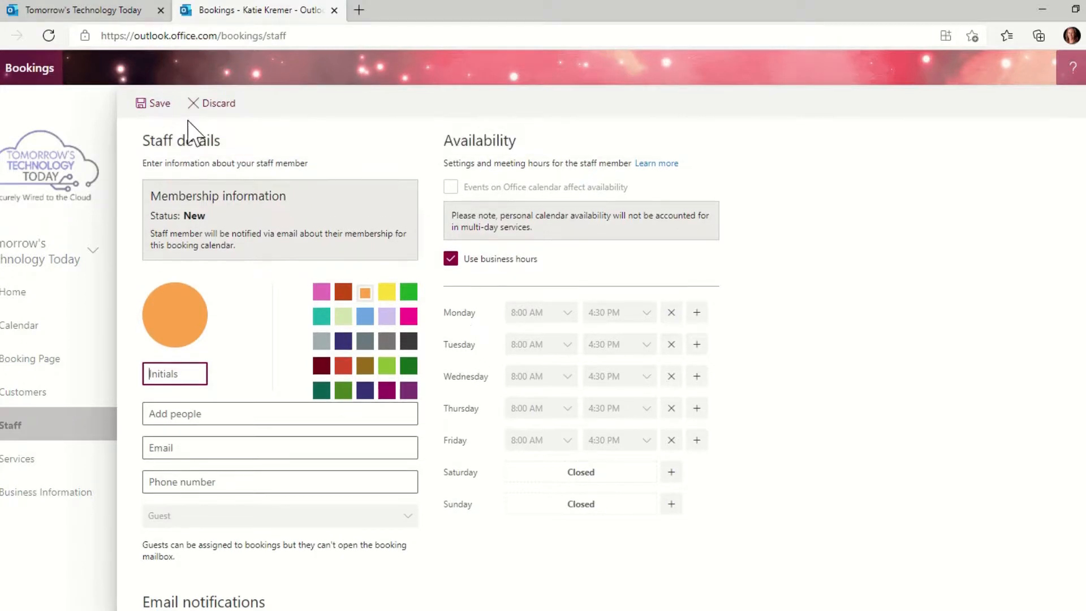
{"action": "left_click", "coordinate": [214, 107]}
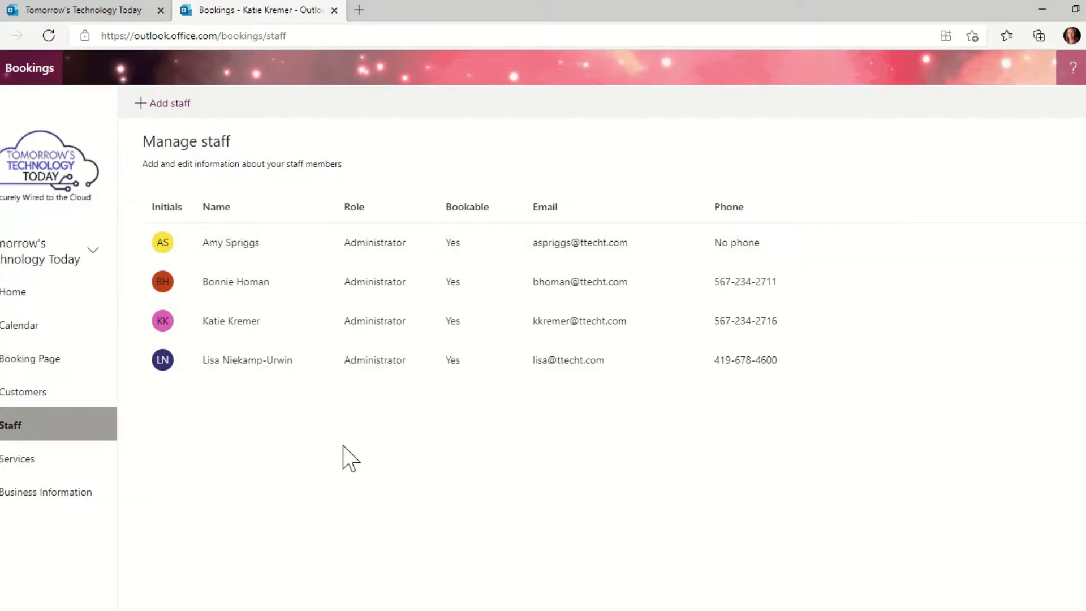
{"action": "left_click", "coordinate": [61, 362]}
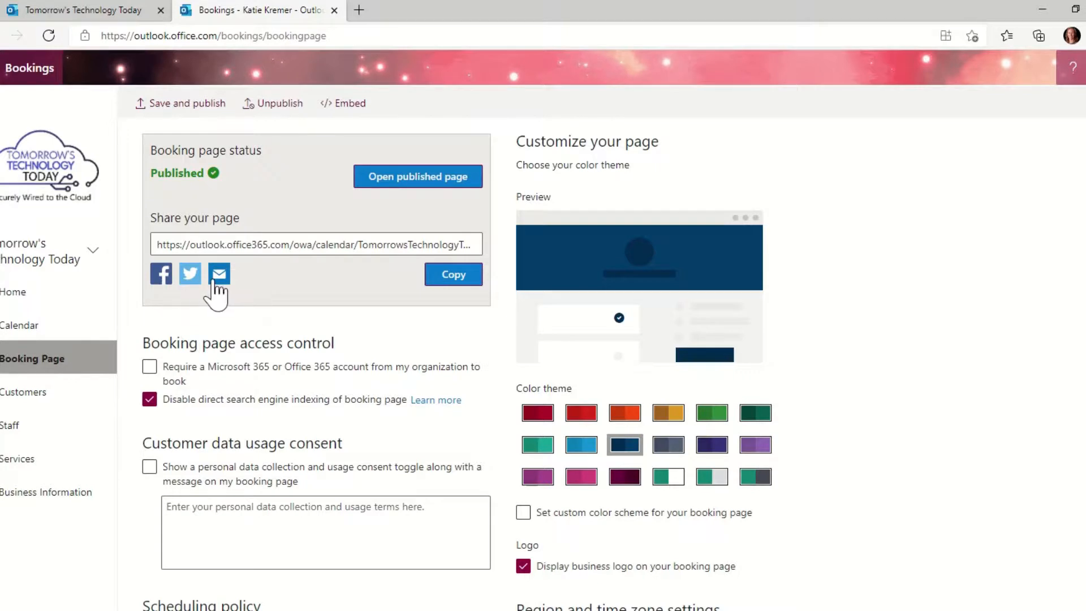
- Review the booking page settings down to 30-minute increments, 2-hour minimum and 14-day maximum lead time
{"action": "scroll", "coordinate": [224, 289], "scroll_direction": "down", "scroll_amount": 1}
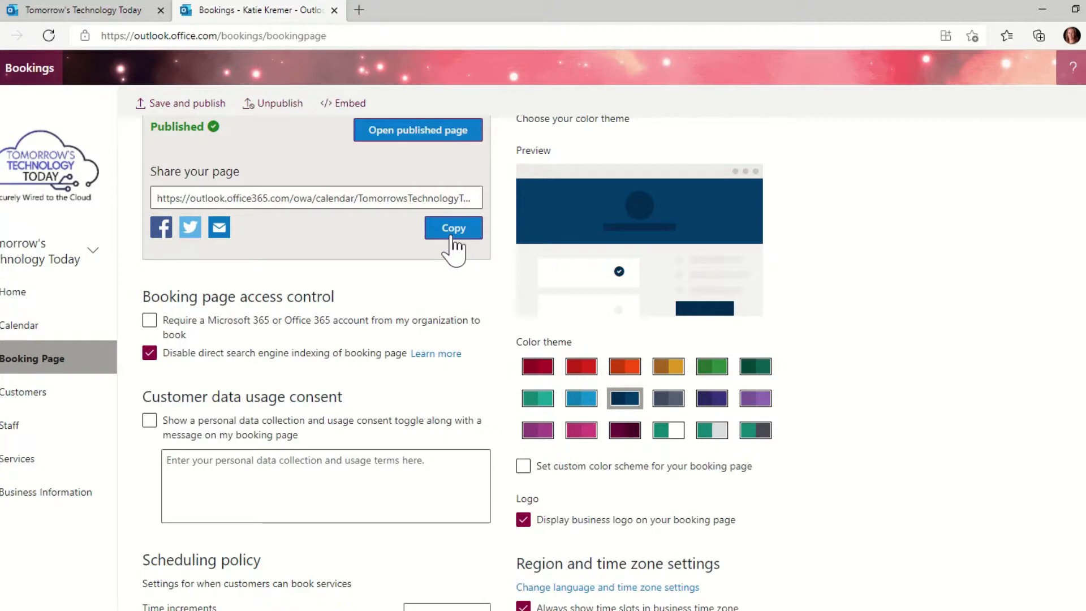
{"action": "scroll", "coordinate": [354, 334], "scroll_direction": "down", "scroll_amount": 2}
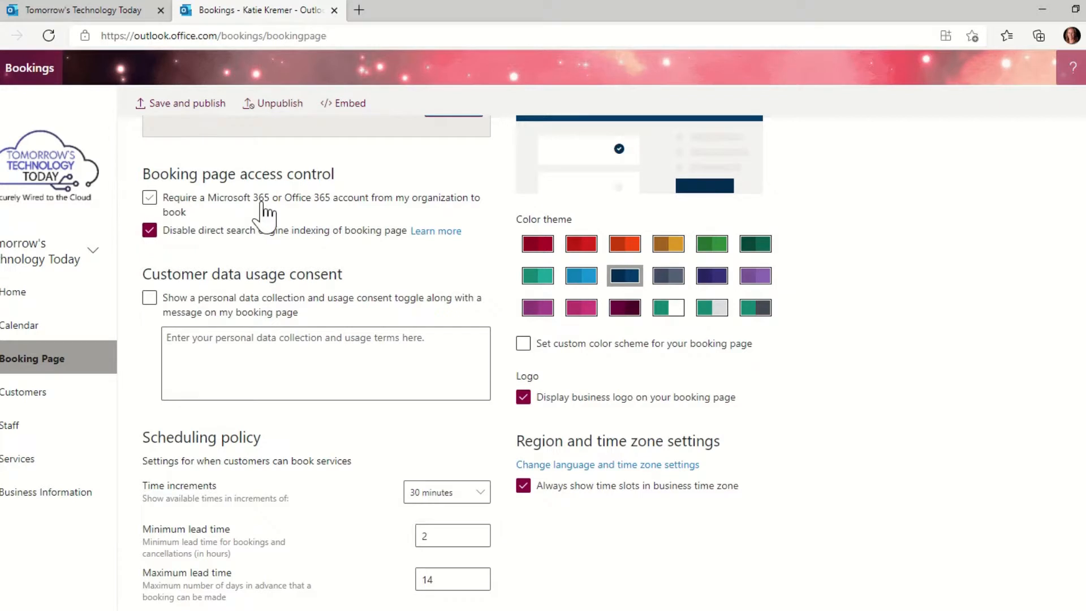
{"action": "scroll", "coordinate": [262, 248], "scroll_direction": "down", "scroll_amount": 1}
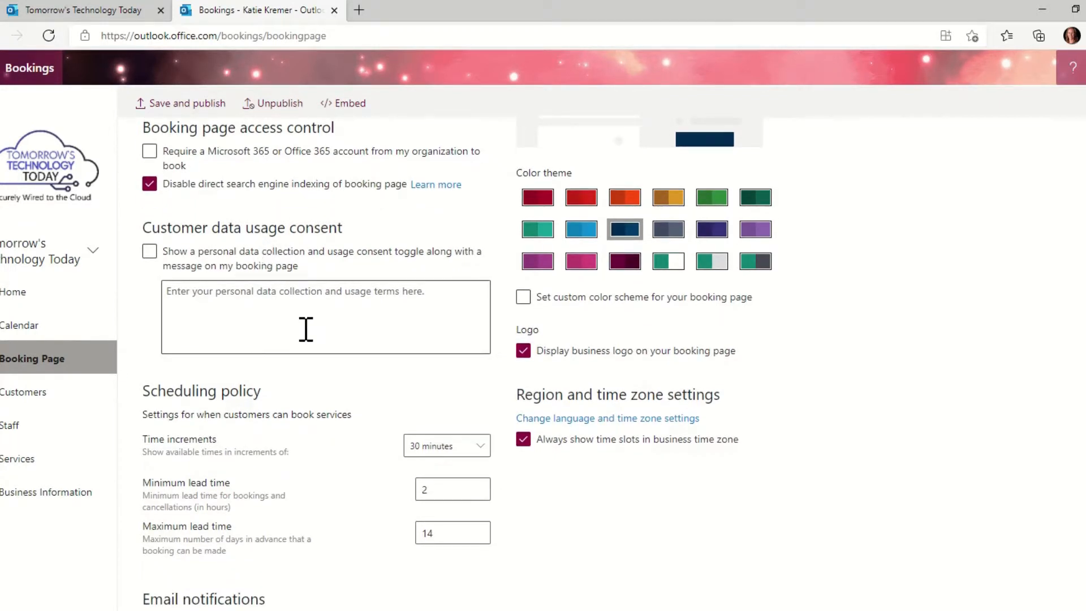
{"action": "scroll", "coordinate": [305, 333], "scroll_direction": "down", "scroll_amount": 2}
{"action": "scroll", "coordinate": [310, 341], "scroll_direction": "down", "scroll_amount": 2}
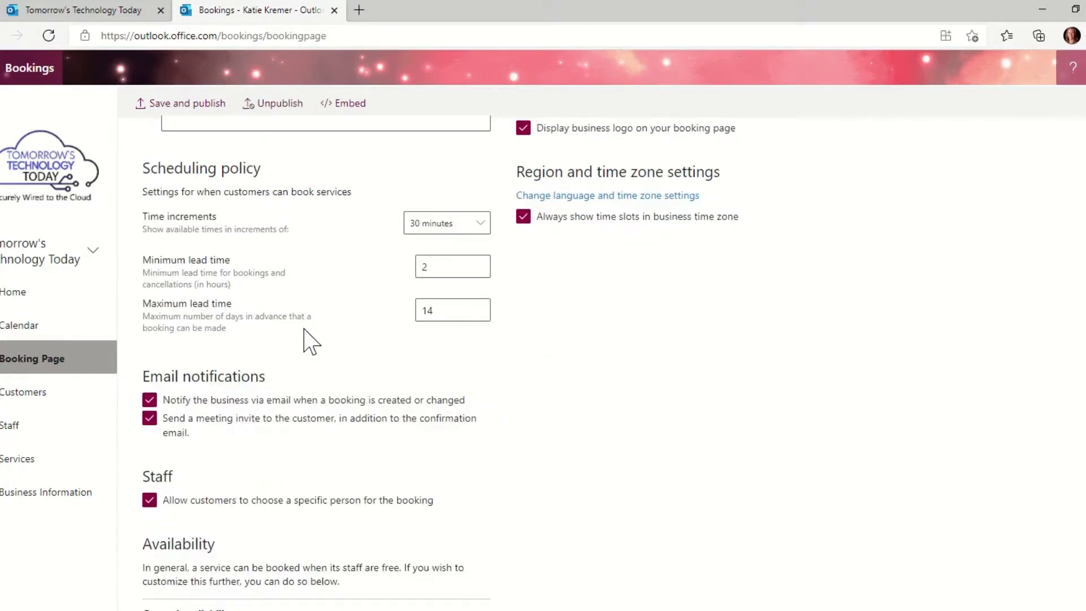
{"action": "scroll", "coordinate": [308, 339], "scroll_direction": "down", "scroll_amount": 2}
{"action": "scroll", "coordinate": [306, 341], "scroll_direction": "up", "scroll_amount": 10}
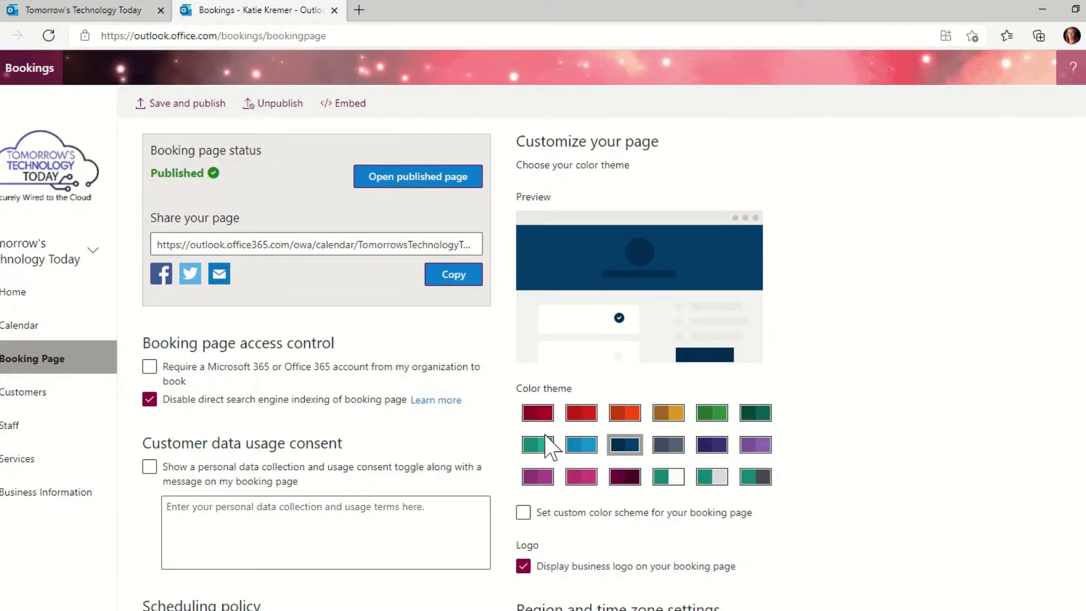
{"action": "left_click", "coordinate": [40, 339]}
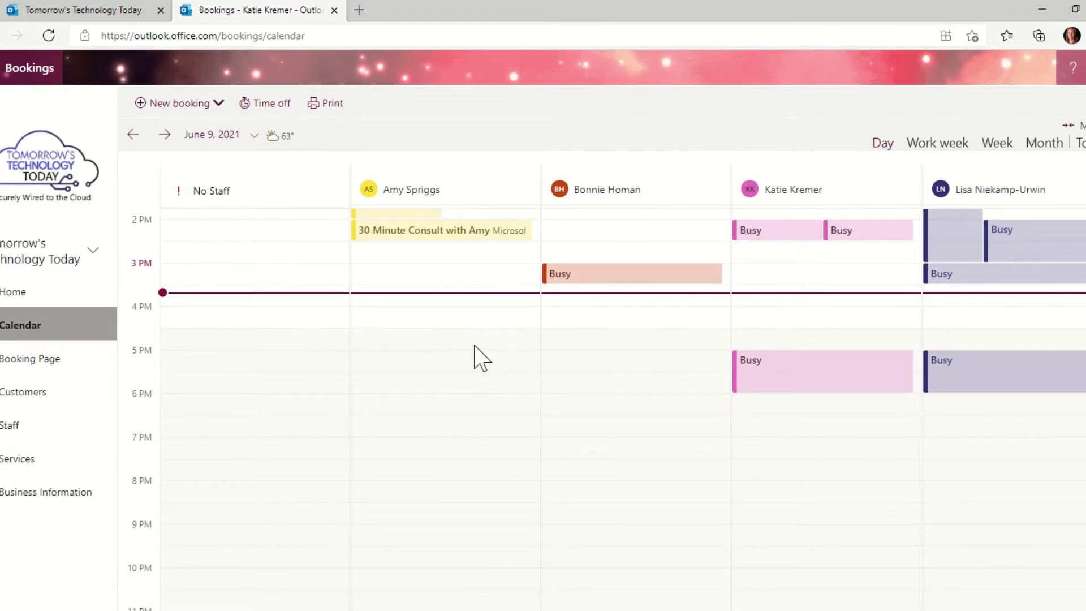
- Bring the June 9, 2021 staff calendar up to 8 AM and view the New booking service options
{"action": "scroll", "coordinate": [594, 367], "scroll_direction": "up", "scroll_amount": 4}
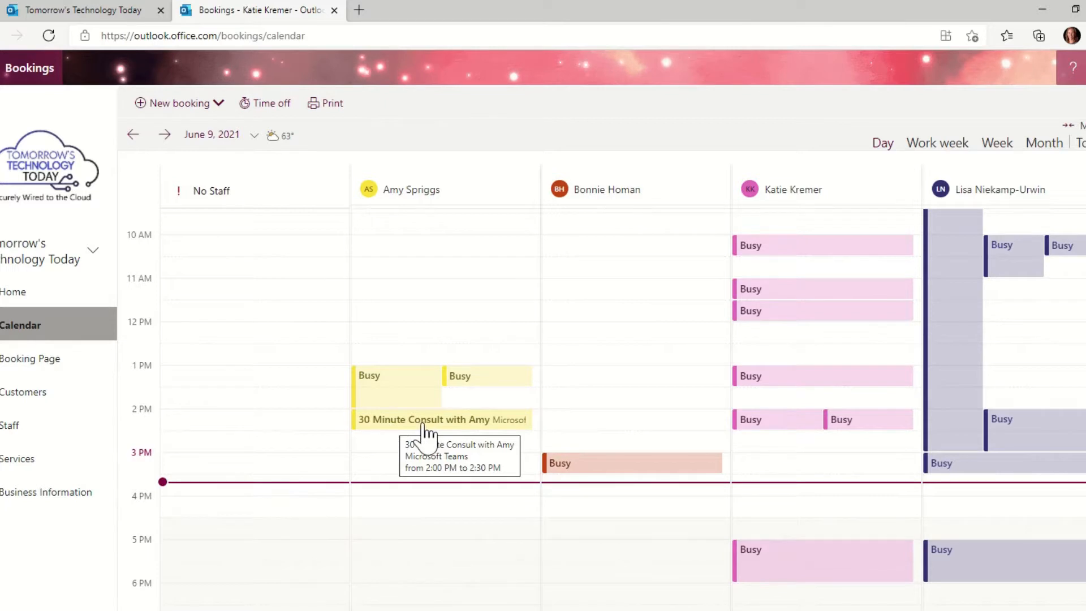
{"action": "scroll", "coordinate": [425, 432], "scroll_direction": "up", "scroll_amount": 1}
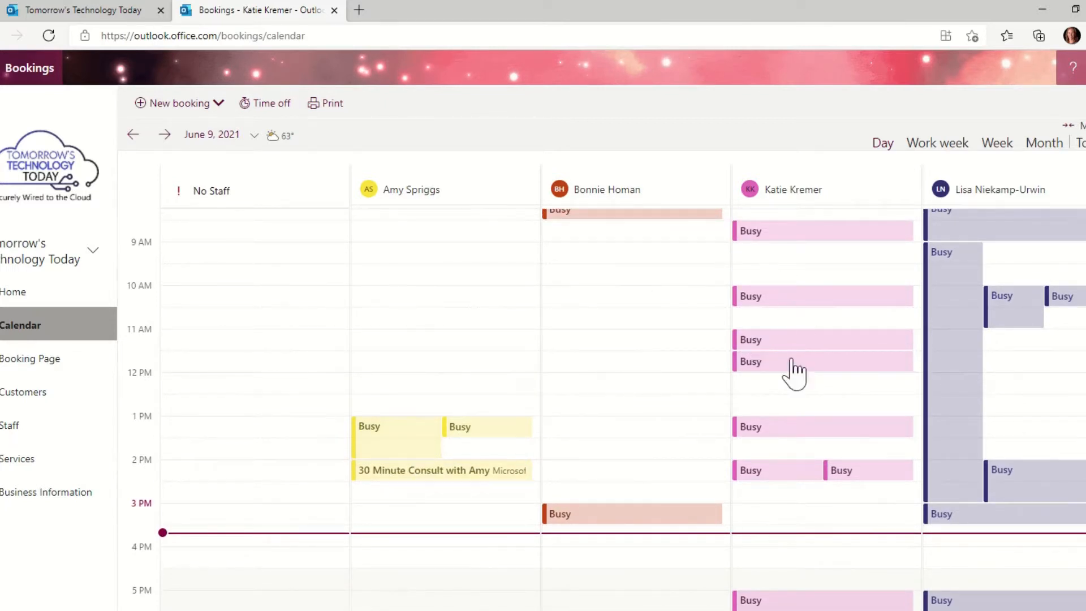
{"action": "scroll", "coordinate": [712, 298], "scroll_direction": "up", "scroll_amount": 1}
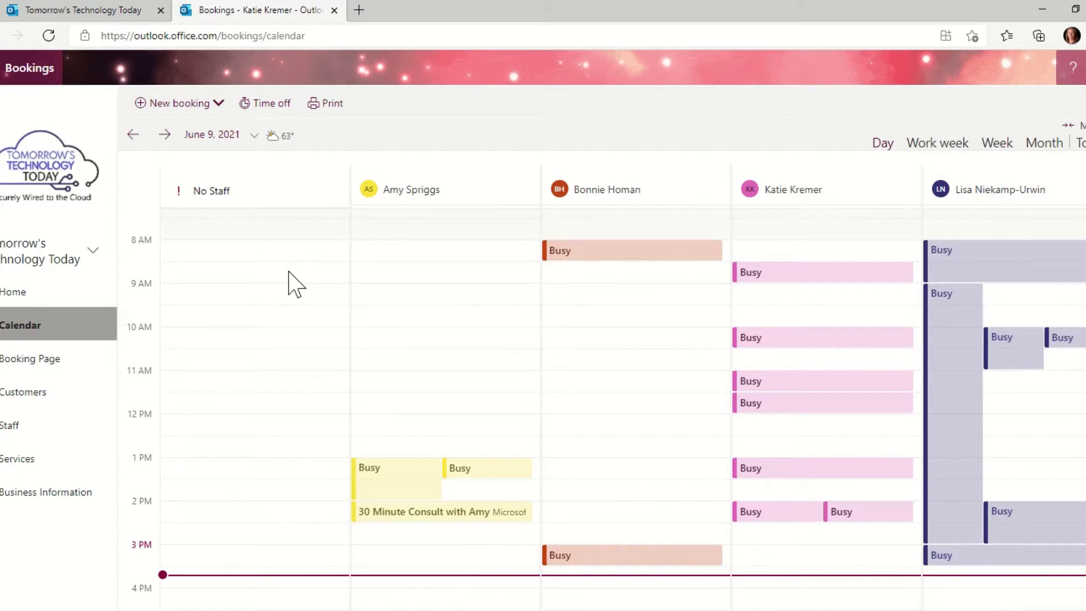
{"action": "left_click", "coordinate": [190, 113]}
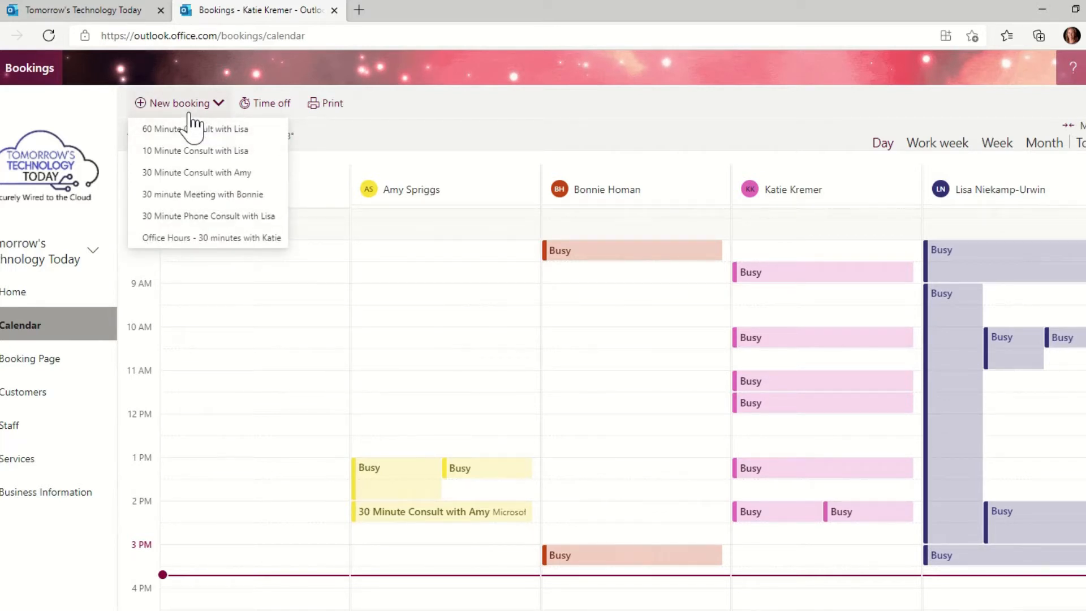
- Return to the Bookings home page and advance the tips carousel to the next set of cards
{"action": "left_click", "coordinate": [35, 305]}
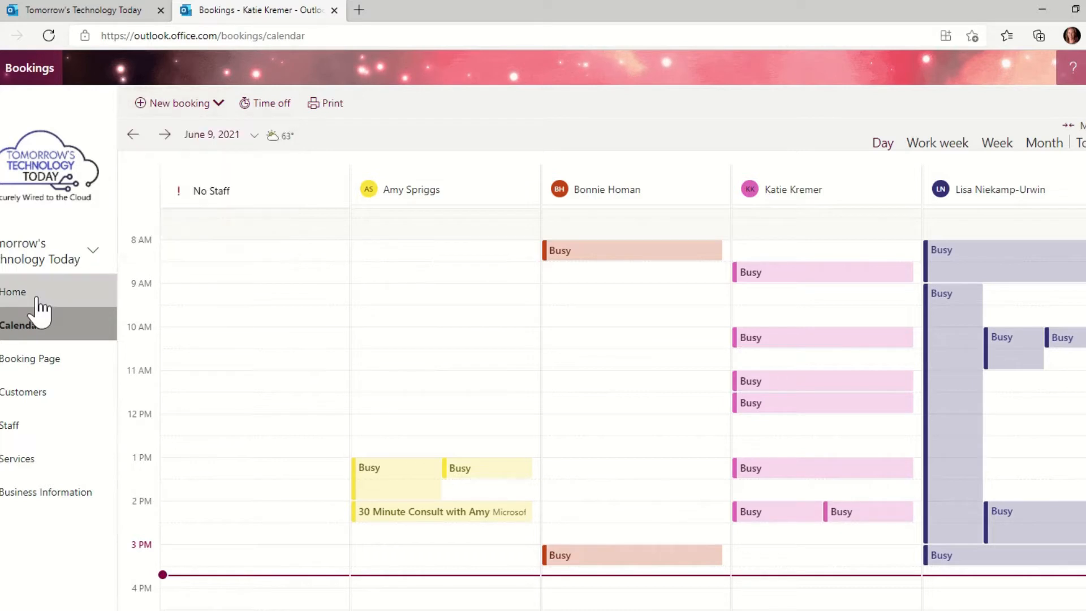
{"action": "scroll", "coordinate": [417, 327], "scroll_direction": "down", "scroll_amount": 1}
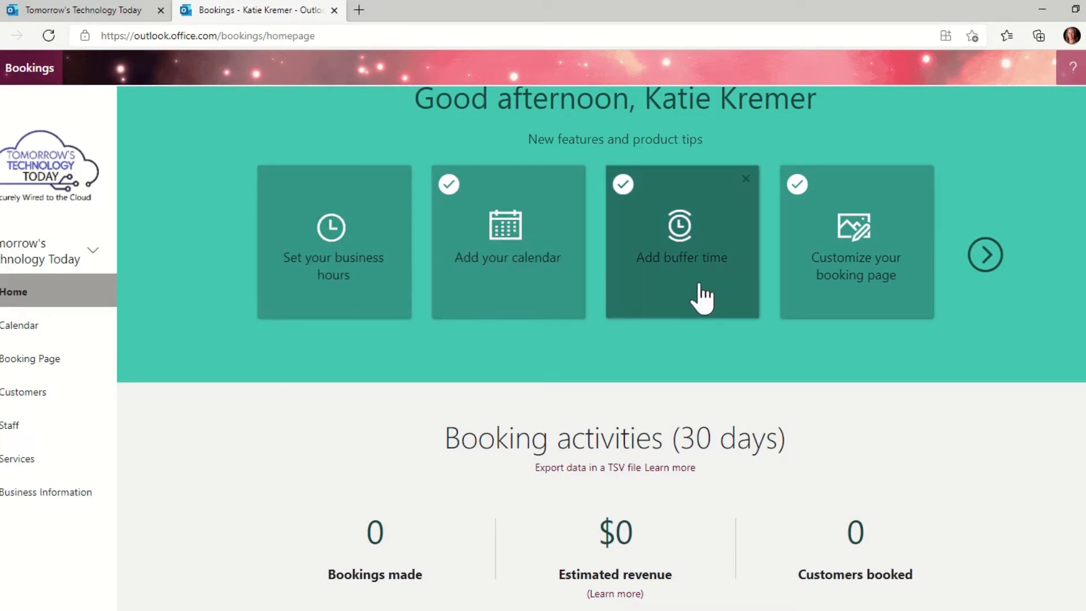
{"action": "left_click", "coordinate": [985, 255]}
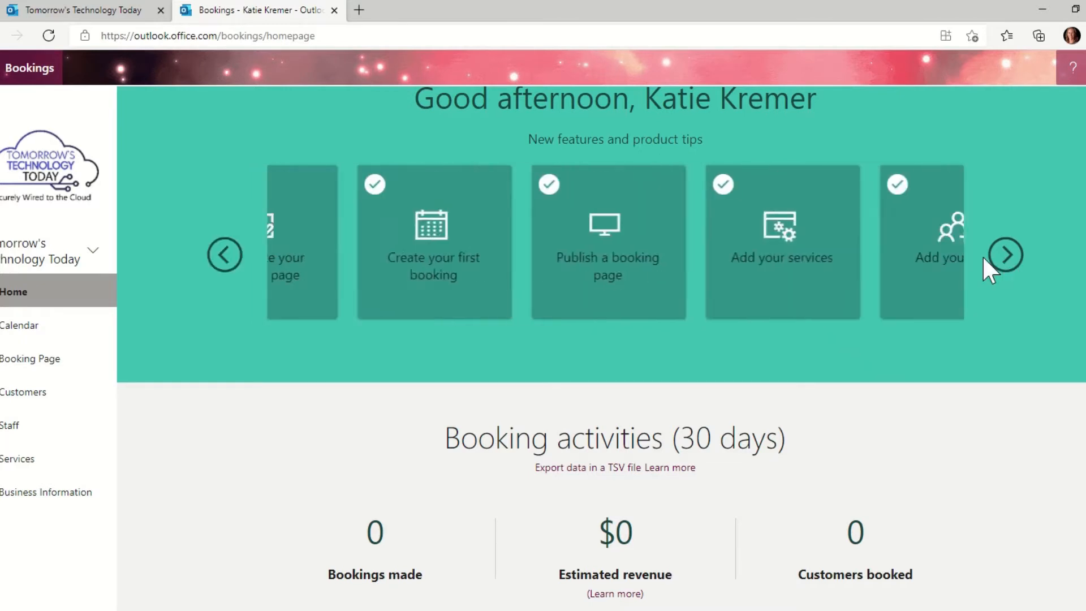